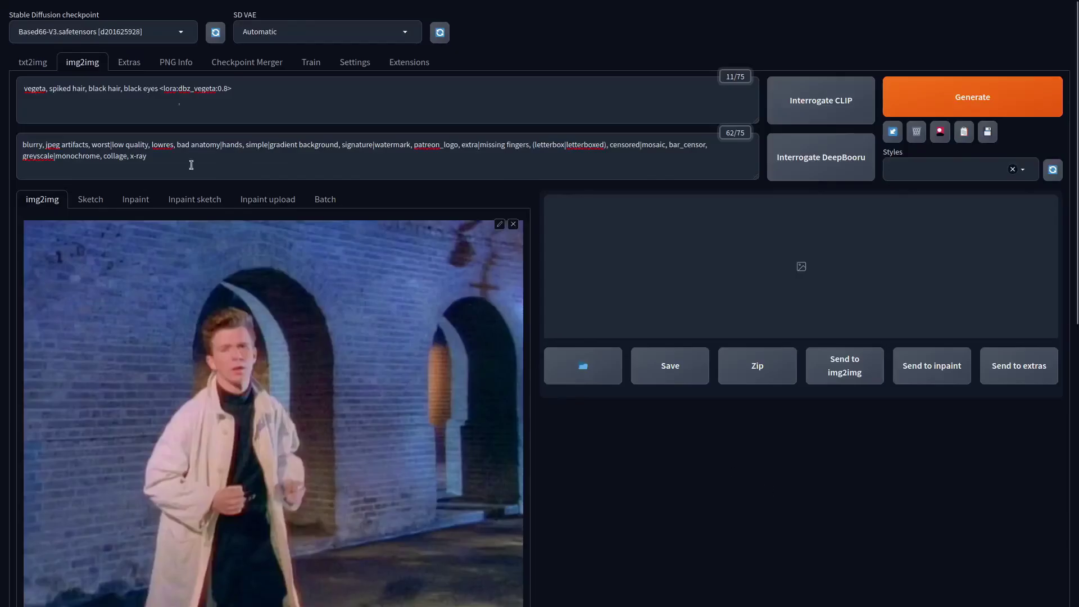
Step: Add "brick wall, white trench_coat, black shirt, black pants" to the prompt after "black eyes" and generate the image
{"action": "type", "text": ", brick wall"}
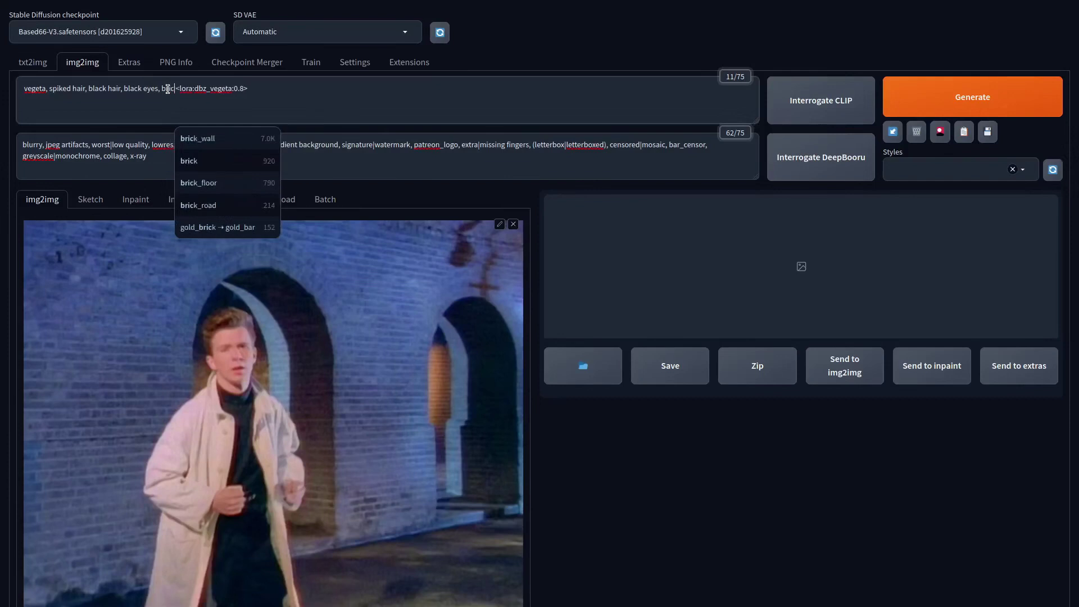
{"action": "type", "text": ", white trench_c"}
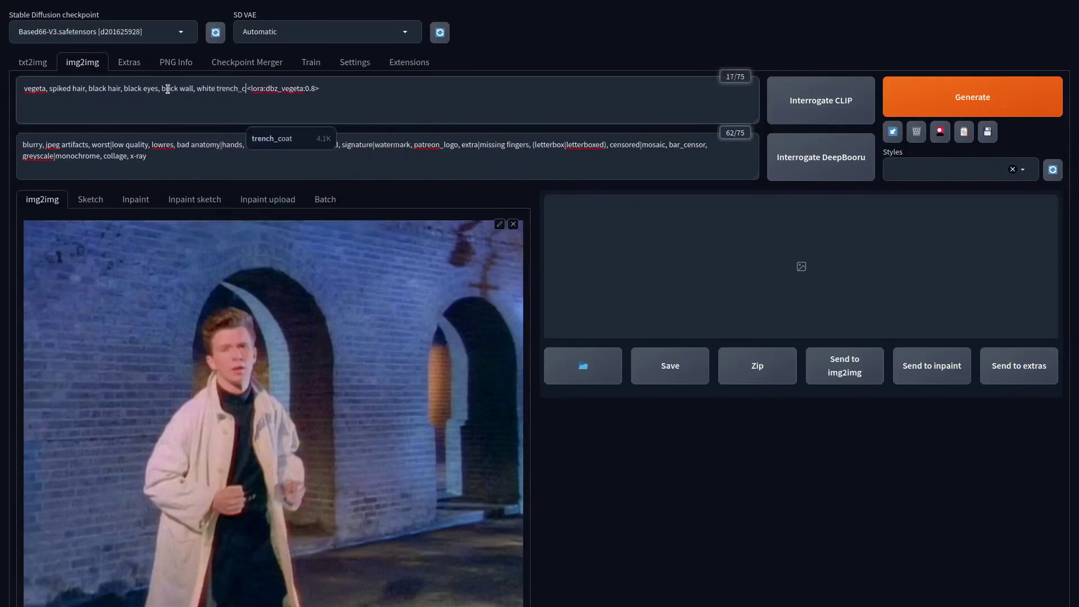
{"action": "key", "text": "Tab"}
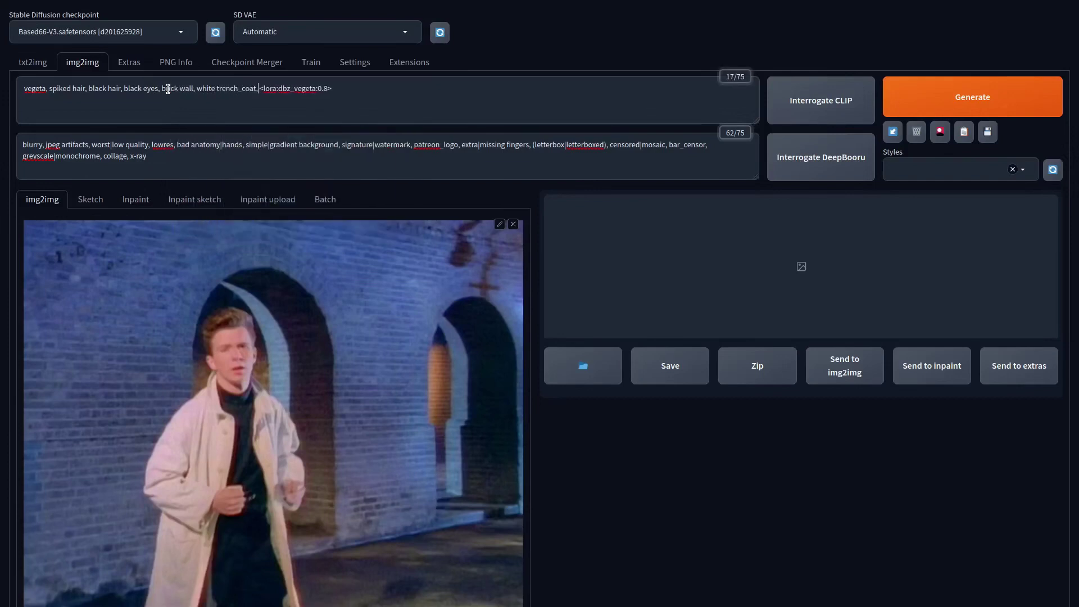
{"action": "type", "text": "black shirt, "}
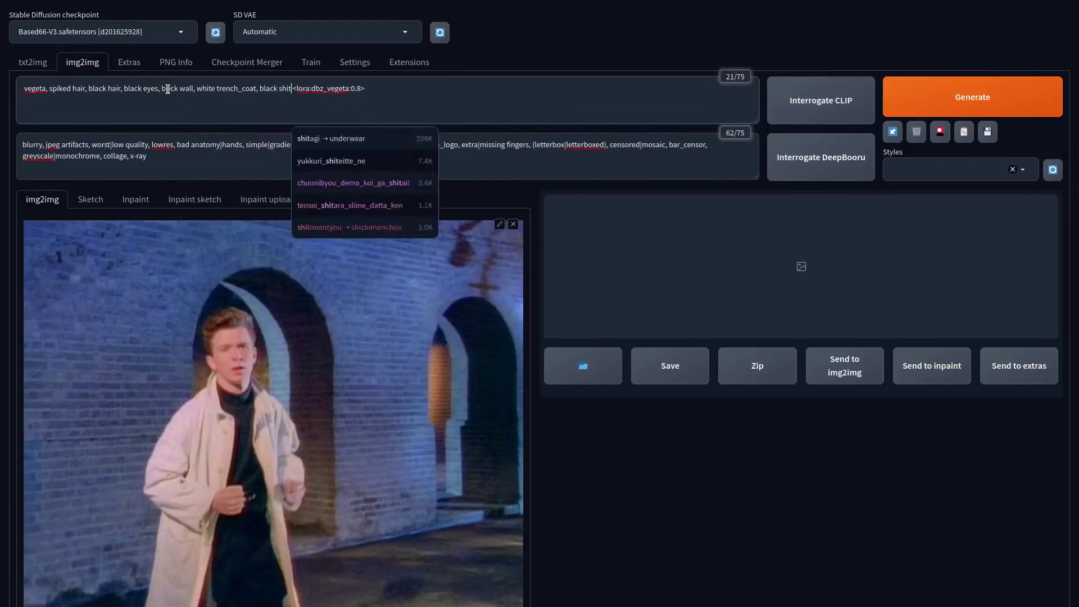
{"action": "type", "text": "black pants"}
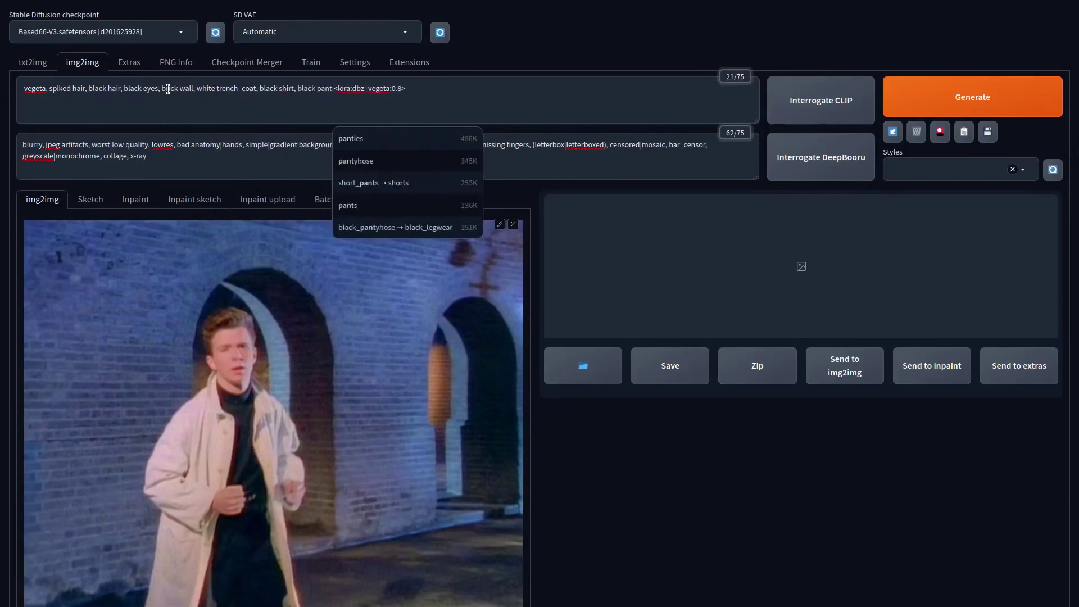
{"action": "left_click", "coordinate": [965, 97]}
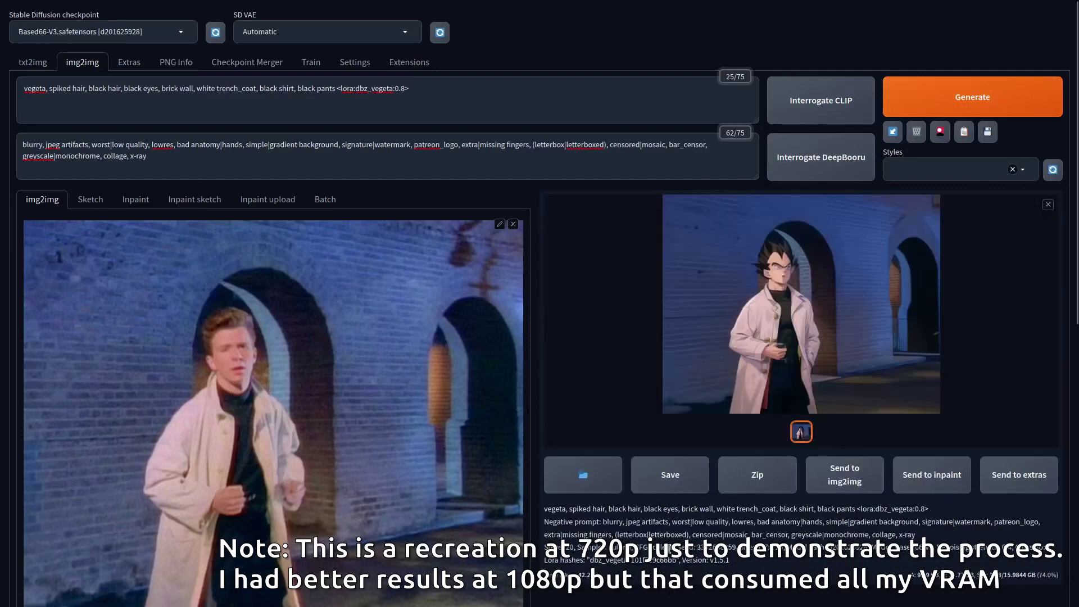
Step: Lower the denoising strength to 0.3, regenerate the image and inspect the result
{"action": "scroll", "coordinate": [672, 514], "scroll_direction": "down", "scroll_amount": 7}
{"action": "left_click_drag", "start_coordinate": [224, 496], "coordinate": [176, 508]}
{"action": "scroll", "coordinate": [711, 484], "scroll_direction": "up", "scroll_amount": 7}
{"action": "key", "text": "ctrl+Return"}
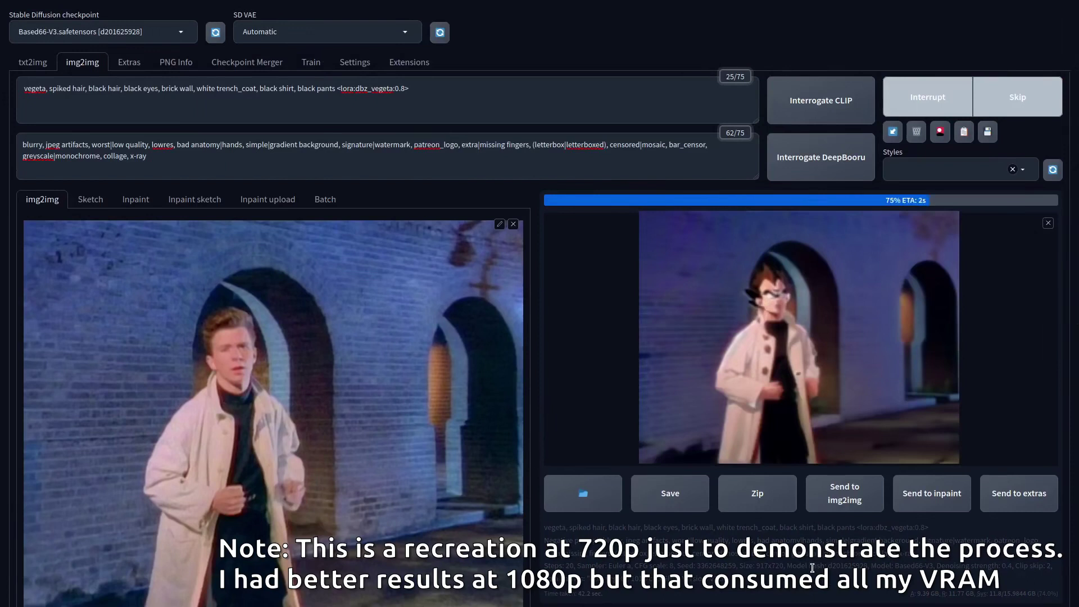
{"action": "left_click", "coordinate": [824, 322]}
{"action": "left_click", "coordinate": [831, 346]}
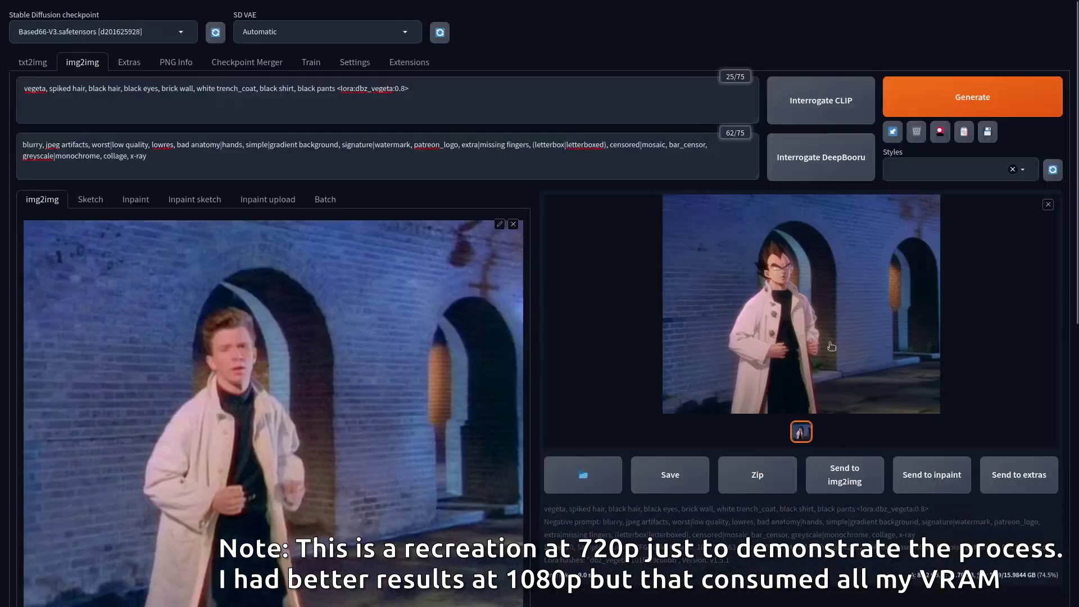
Step: Set the denoising strength to 0.25 and generate another version of the image
{"action": "scroll", "coordinate": [192, 502], "scroll_direction": "down", "scroll_amount": 7}
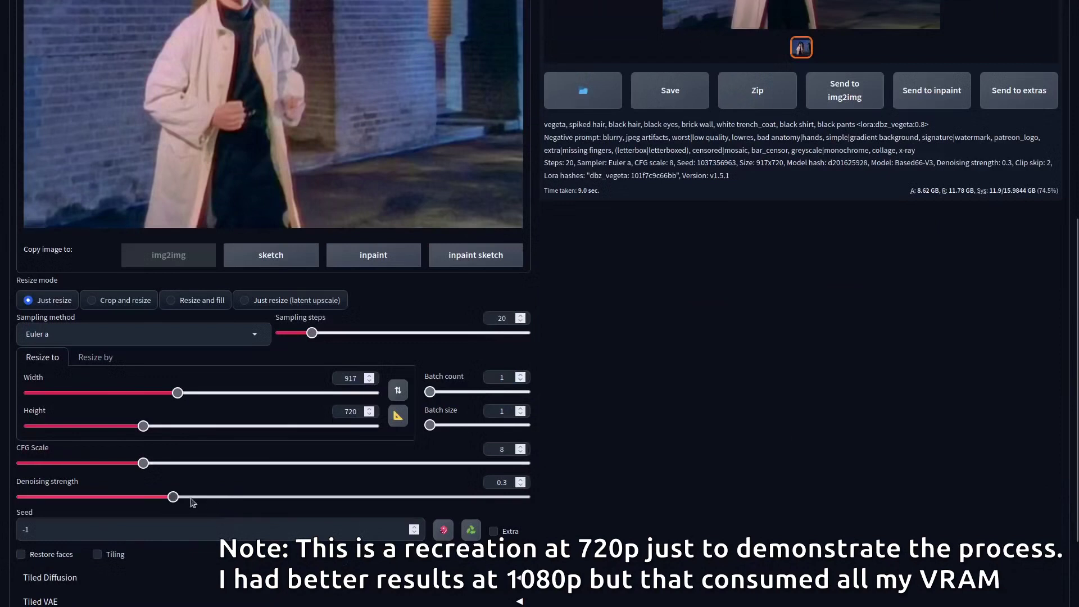
{"action": "left_click_drag", "start_coordinate": [174, 500], "coordinate": [149, 499]}
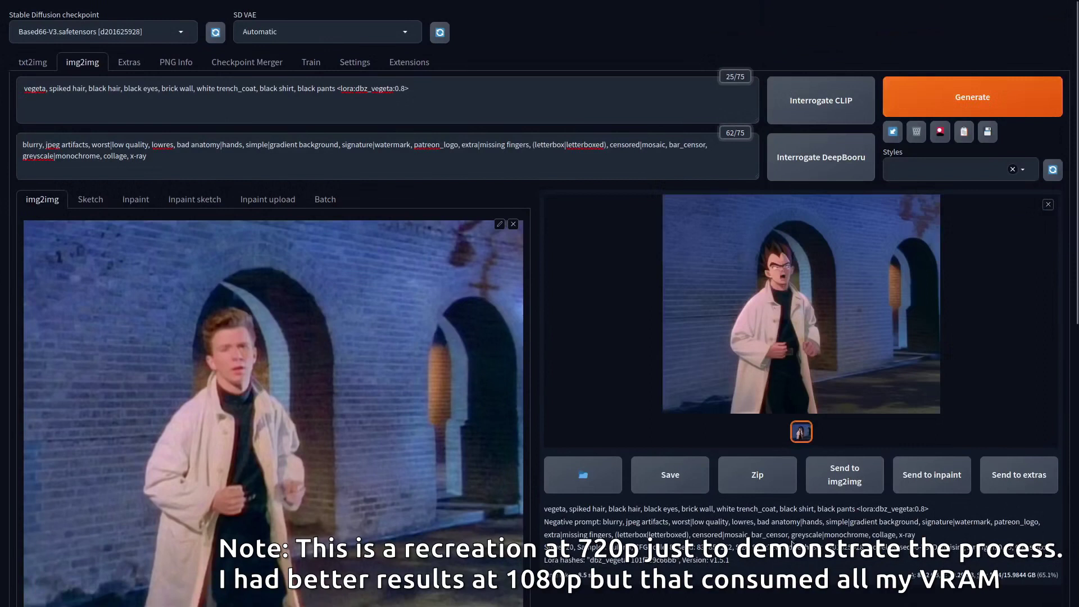
Step: Raise the denoising strength to 0.89 and generate the image as a comparison
{"action": "scroll", "coordinate": [792, 542], "scroll_direction": "down", "scroll_amount": 6}
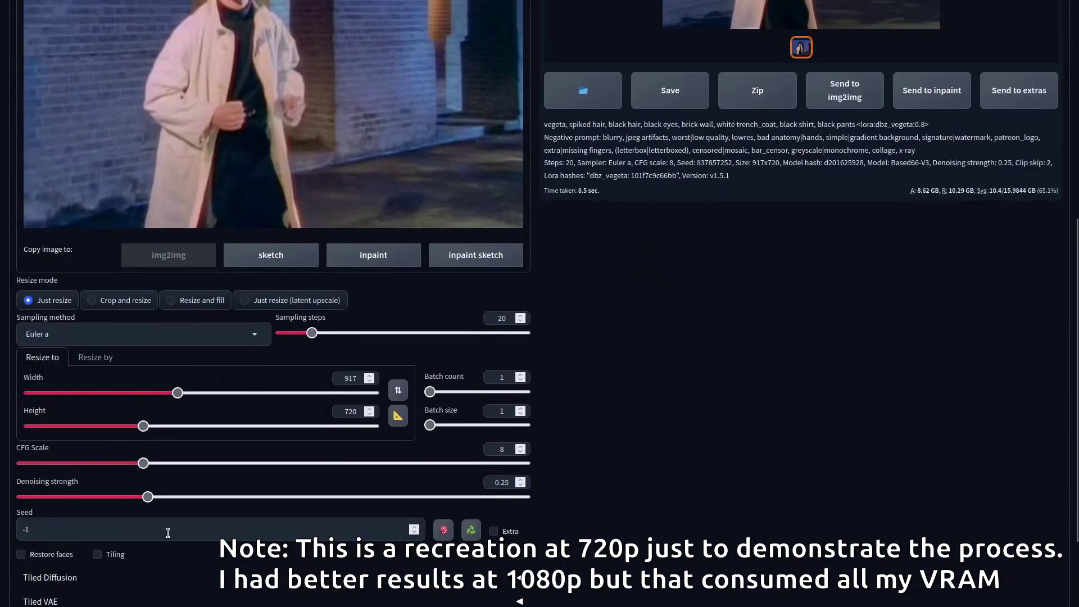
{"action": "left_click_drag", "start_coordinate": [149, 498], "coordinate": [469, 498]}
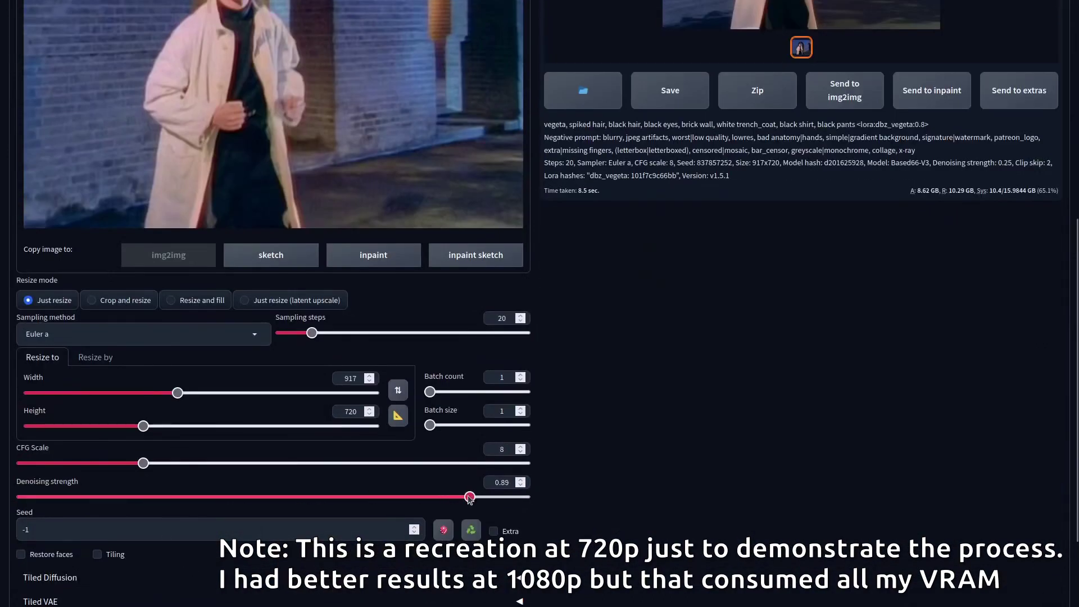
{"action": "scroll", "coordinate": [793, 511], "scroll_direction": "up", "scroll_amount": 7}
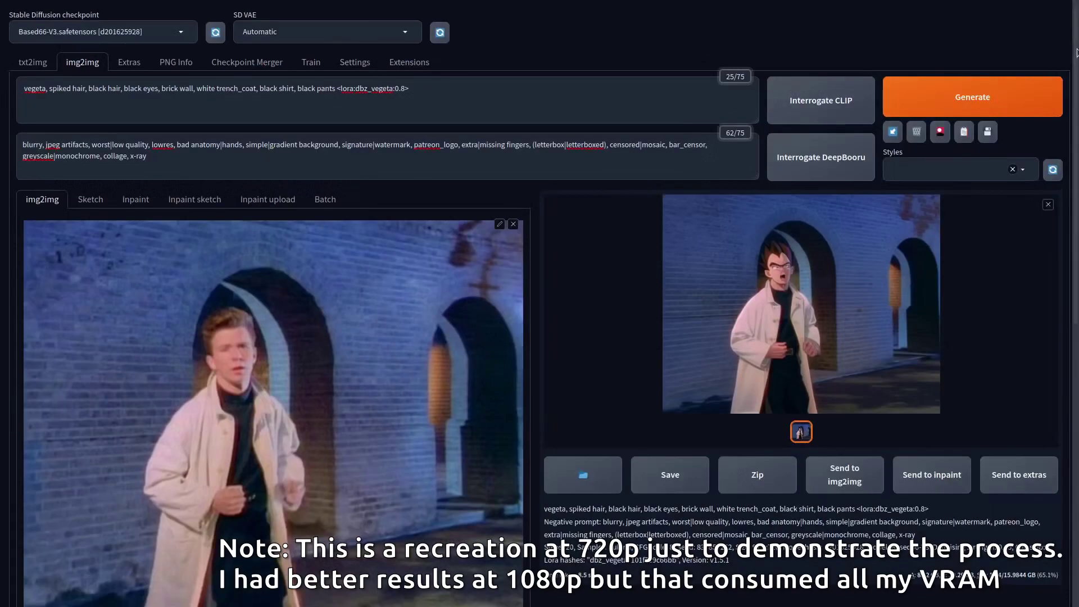
{"action": "left_click", "coordinate": [1006, 81]}
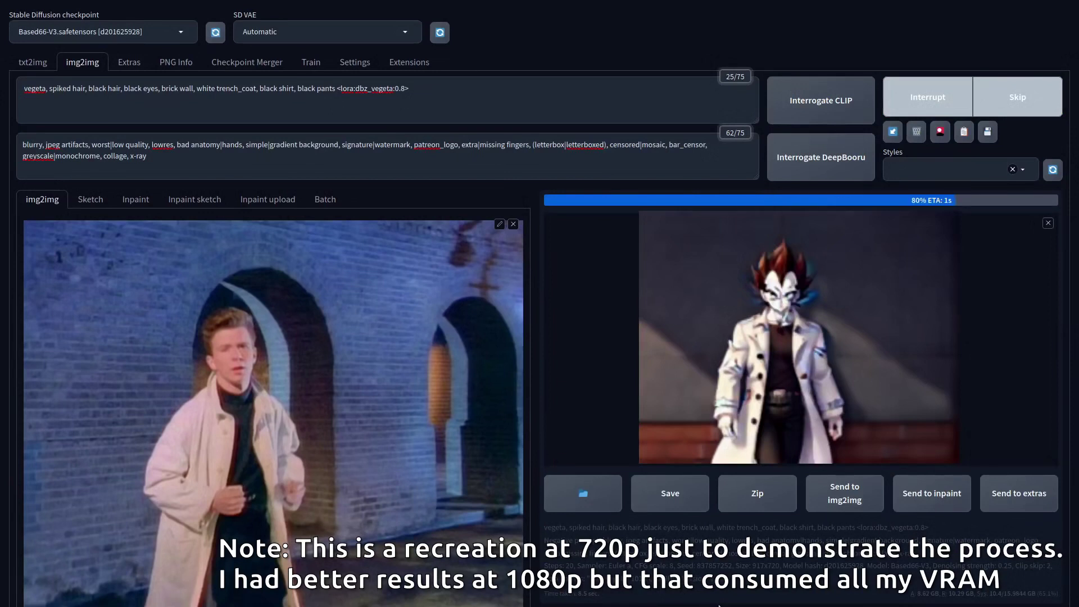
Step: Return the denoising strength to 0.25 and regenerate the image
{"action": "scroll", "coordinate": [733, 604], "scroll_direction": "down", "scroll_amount": 8}
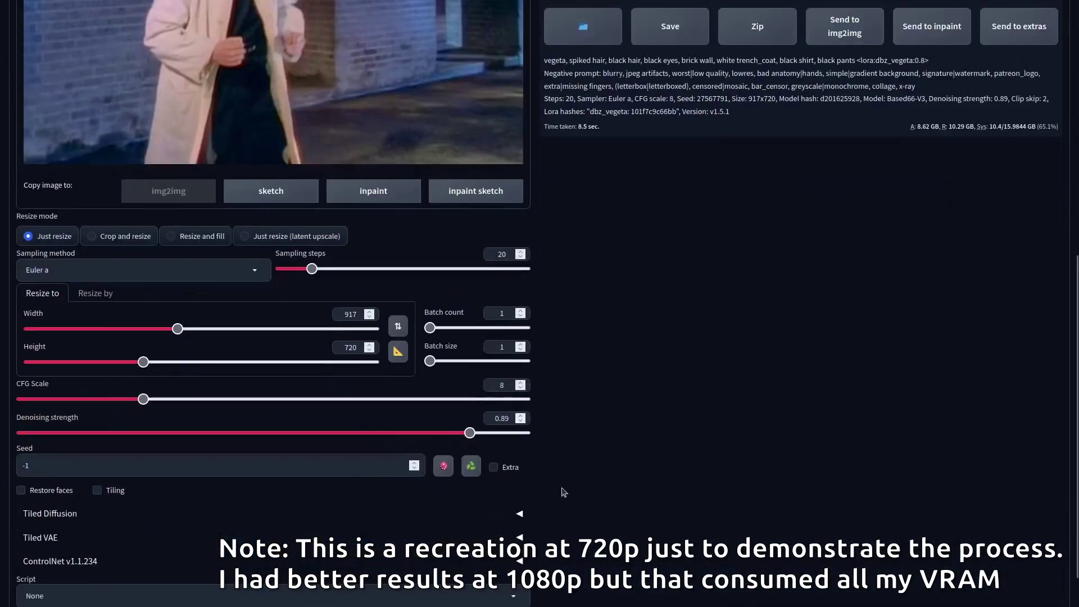
{"action": "left_click_drag", "start_coordinate": [472, 432], "coordinate": [146, 417]}
{"action": "scroll", "coordinate": [740, 604], "scroll_direction": "up", "scroll_amount": 8}
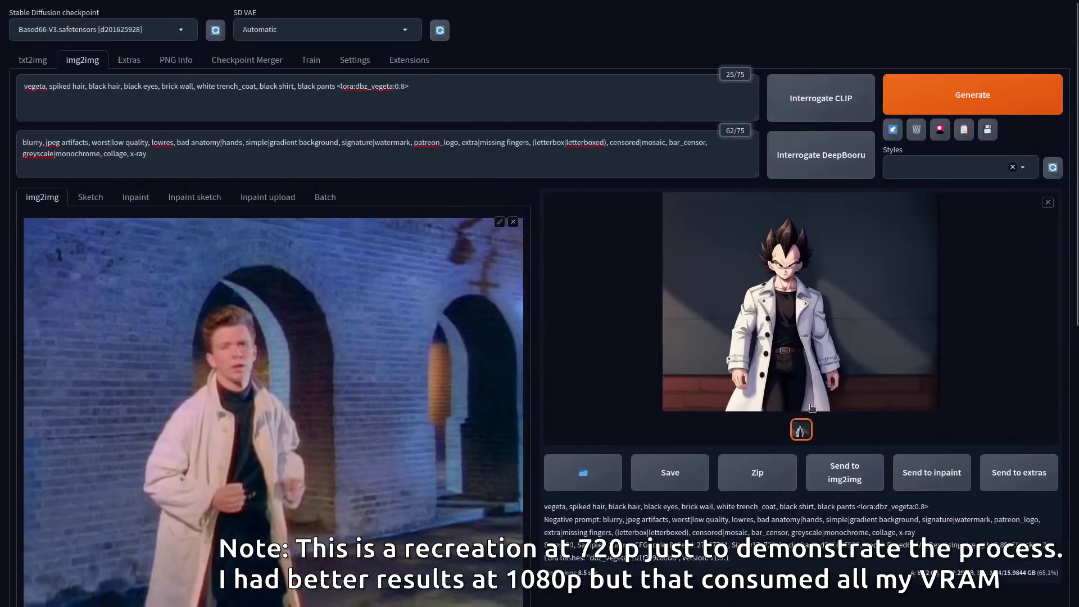
{"action": "key", "text": "ctrl+Return"}
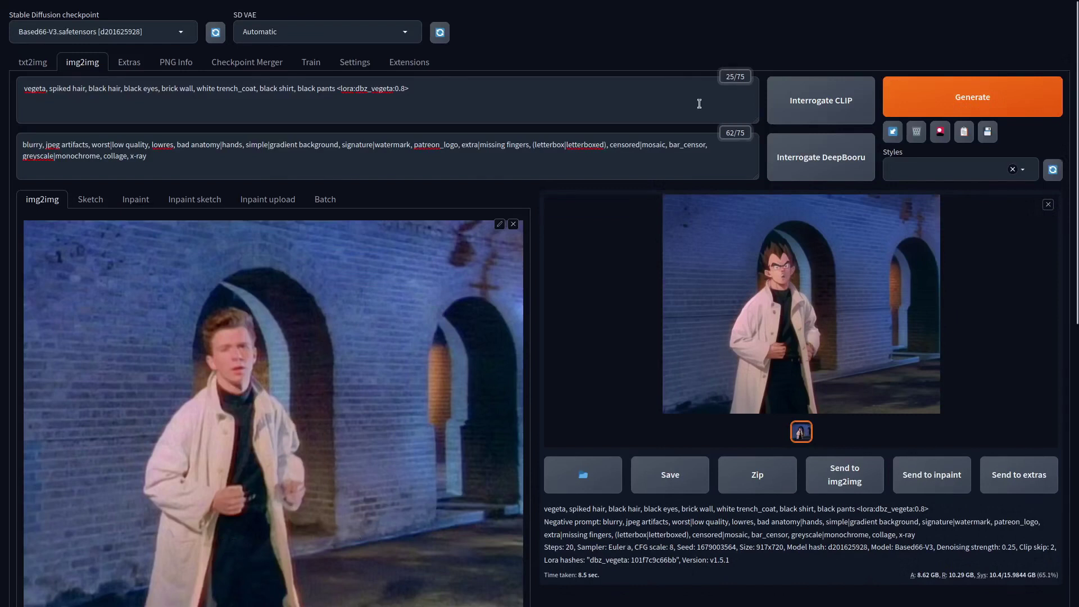
Step: Reuse the last image's seed and run batch img2img from the shot-02-cropped folder into shot-02-img2img
{"action": "left_click", "coordinate": [324, 201]}
{"action": "scroll", "coordinate": [431, 303], "scroll_direction": "down", "scroll_amount": 5}
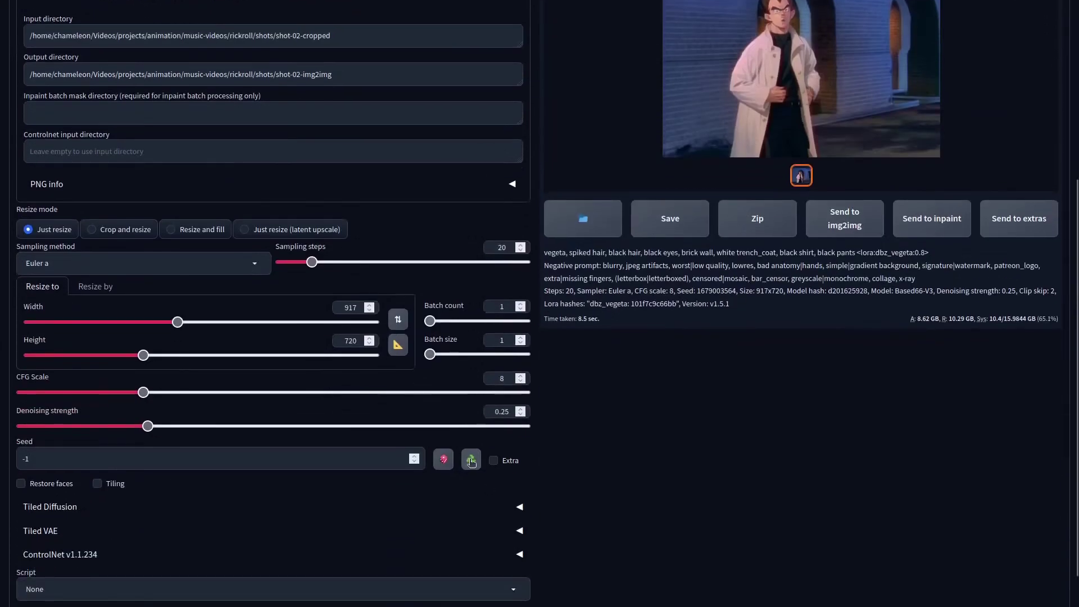
{"action": "left_click", "coordinate": [471, 461]}
{"action": "scroll", "coordinate": [695, 537], "scroll_direction": "up", "scroll_amount": 5}
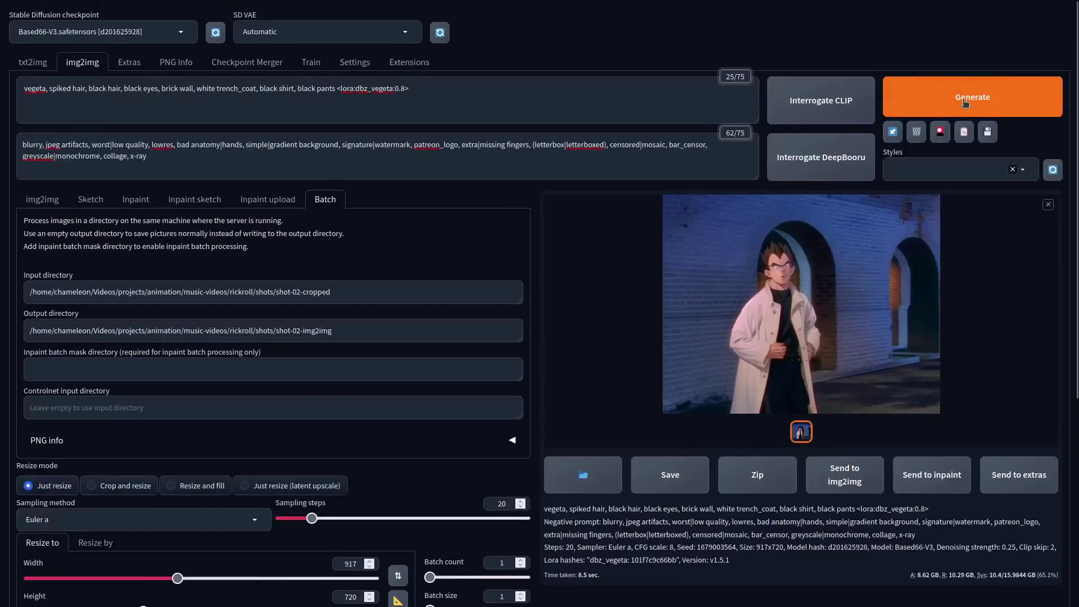
{"action": "left_click", "coordinate": [964, 102]}
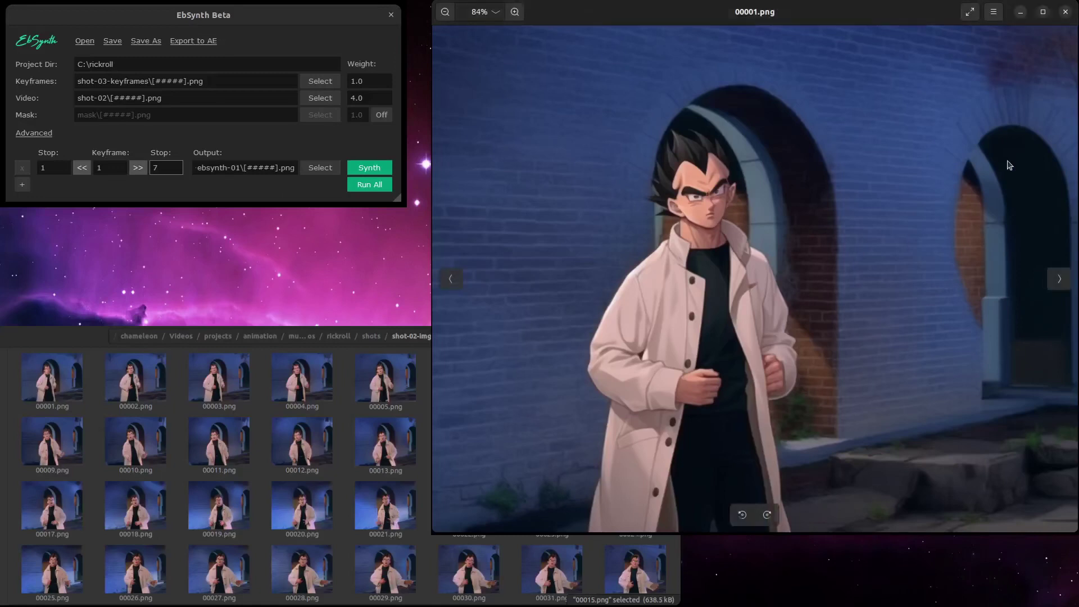
Step: In the image viewer beside EbSynth, compare the frames from 00001.png to 00008.png and go back to 00007.png
{"action": "key", "text": "Right"}
{"action": "key", "text": "Right"}
{"action": "key", "text": "Right"}
{"action": "key", "text": "Right"}
{"action": "key", "text": "Right"}
{"action": "key", "text": "Right"}
{"action": "key", "text": "Right"}
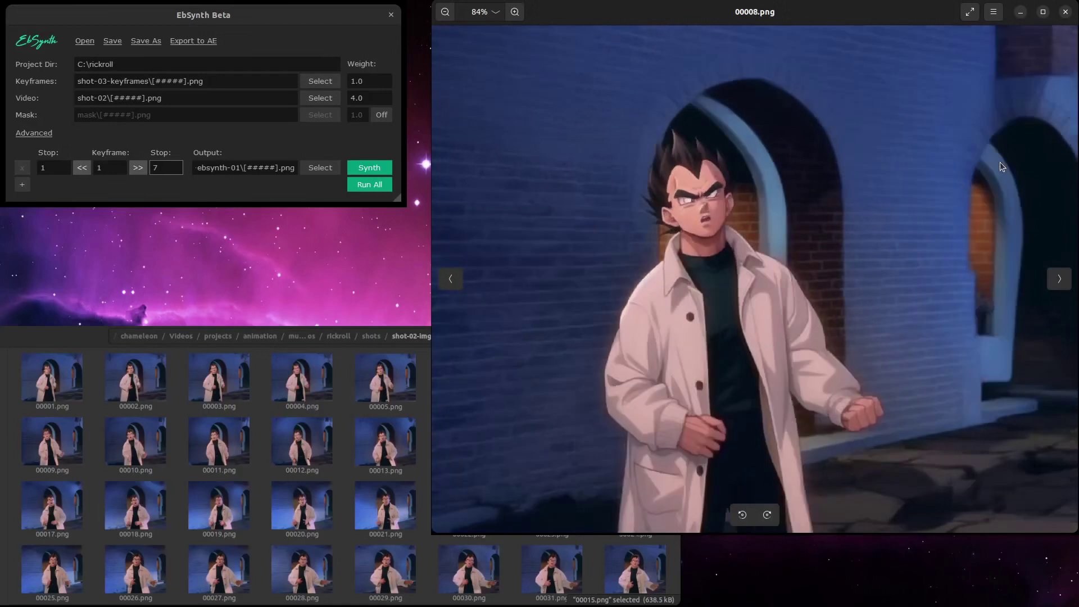
{"action": "key", "text": "Left"}
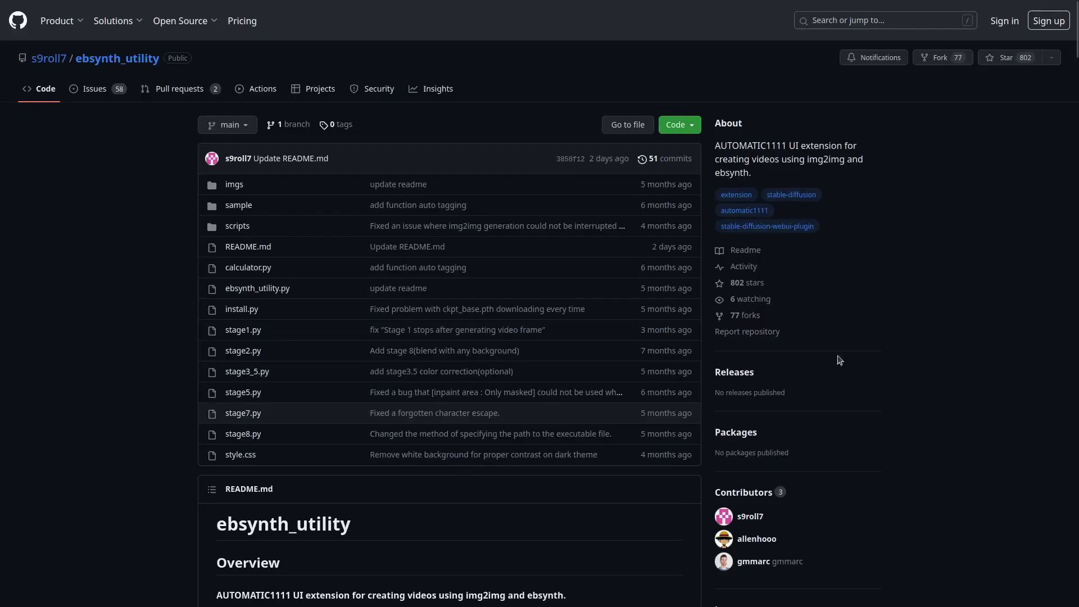
Step: On GitHub, review the overview and example sections of the ebsynth_utility extension's README
{"action": "scroll", "coordinate": [1032, 251], "scroll_direction": "down", "scroll_amount": 2}
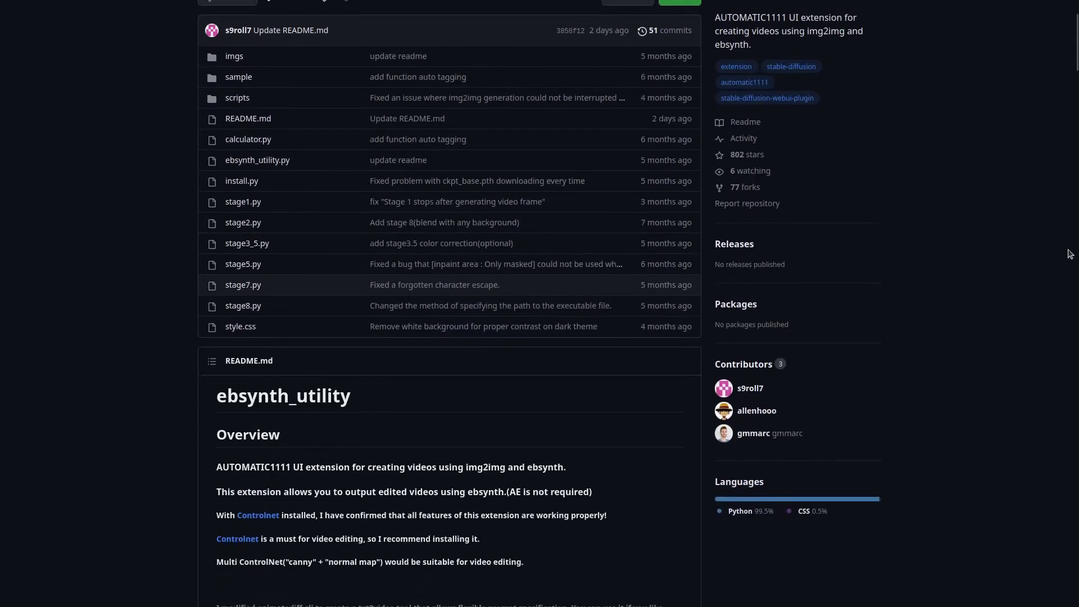
{"action": "scroll", "coordinate": [1069, 253], "scroll_direction": "down", "scroll_amount": 3}
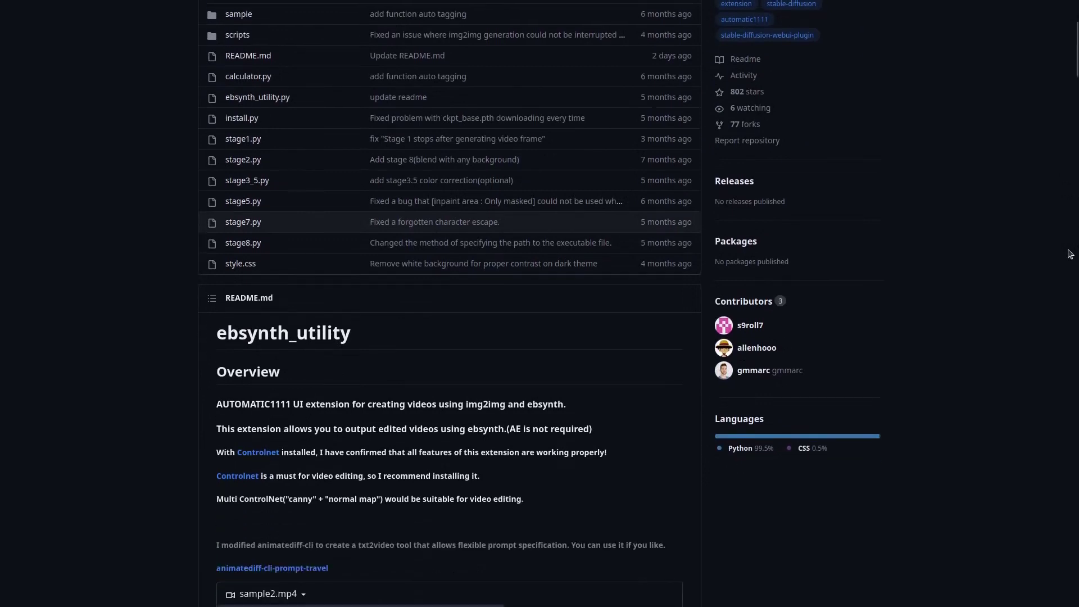
{"action": "scroll", "coordinate": [1069, 254], "scroll_direction": "down", "scroll_amount": 3}
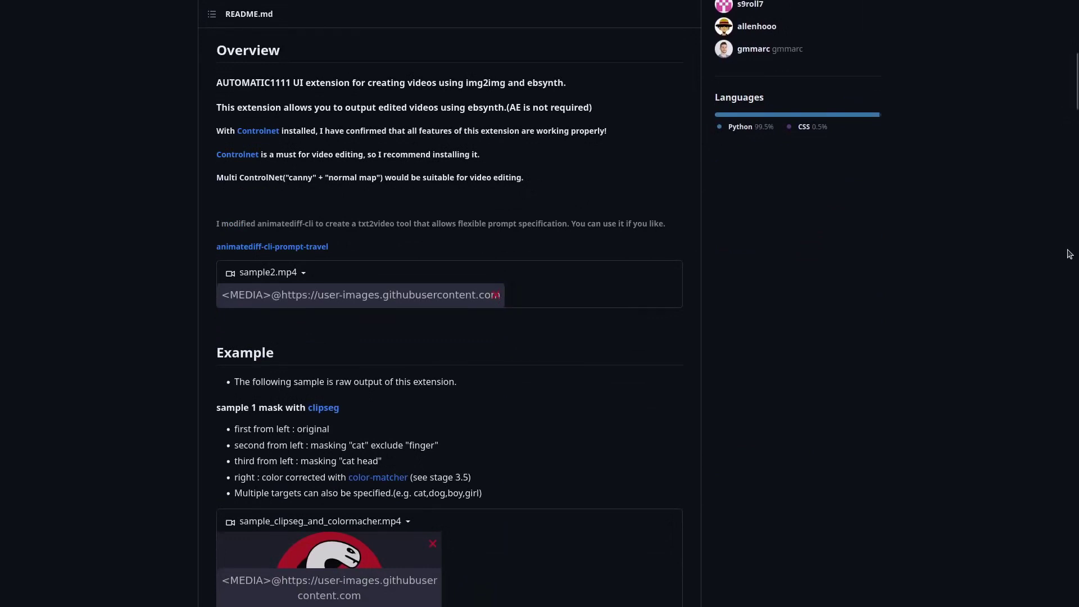
{"action": "scroll", "coordinate": [1070, 253], "scroll_direction": "up", "scroll_amount": 4}
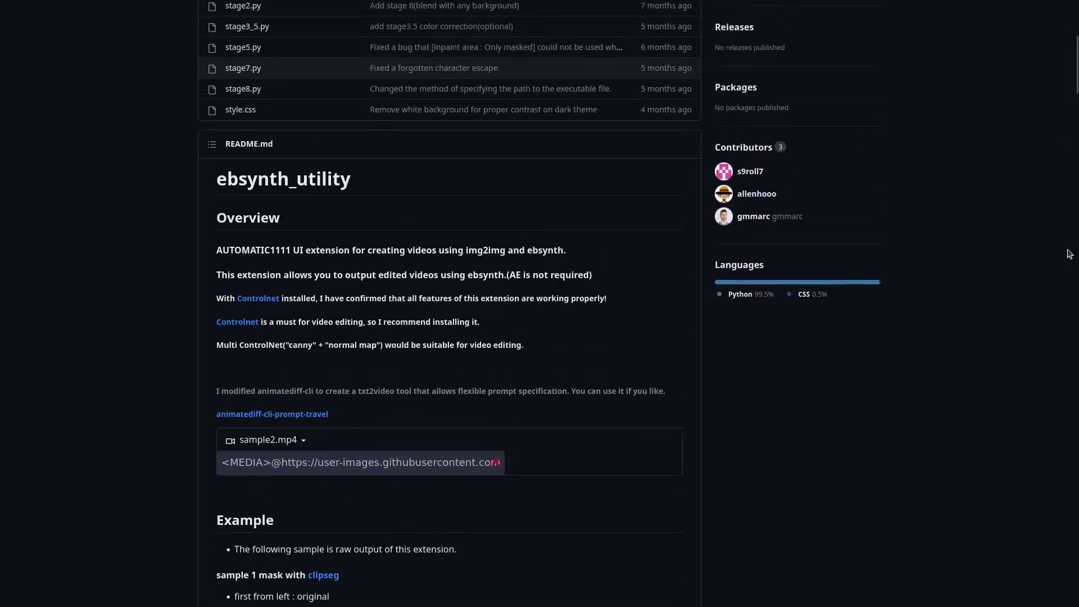
{"action": "scroll", "coordinate": [1069, 254], "scroll_direction": "up", "scroll_amount": 4}
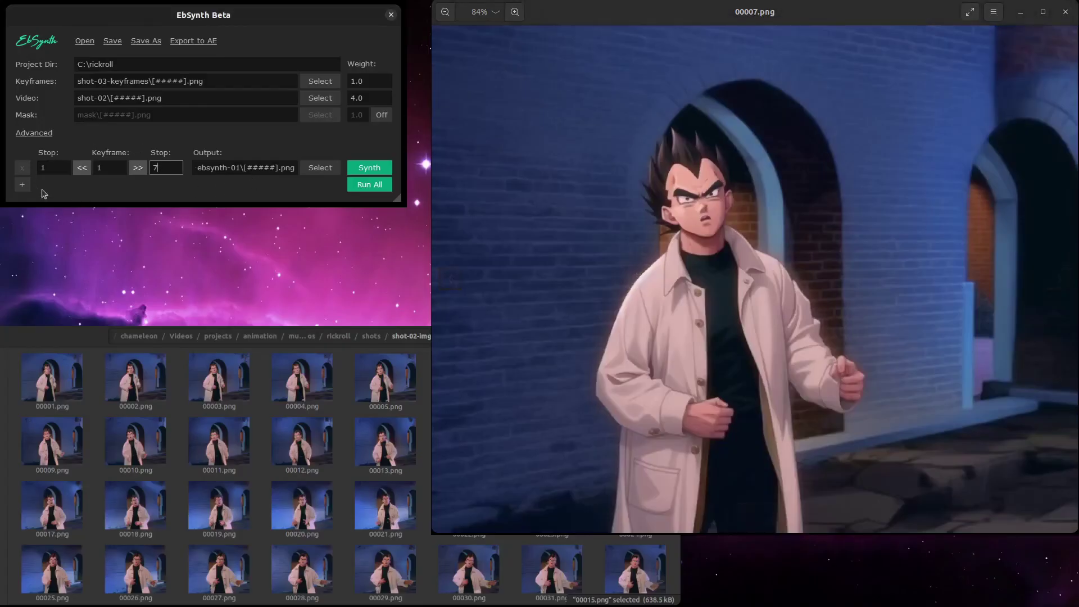
Step: In EbSynth, add a second keyframe row, set its keyframe to 7 and enable backward synthesis to frame 1
{"action": "left_click", "coordinate": [21, 185]}
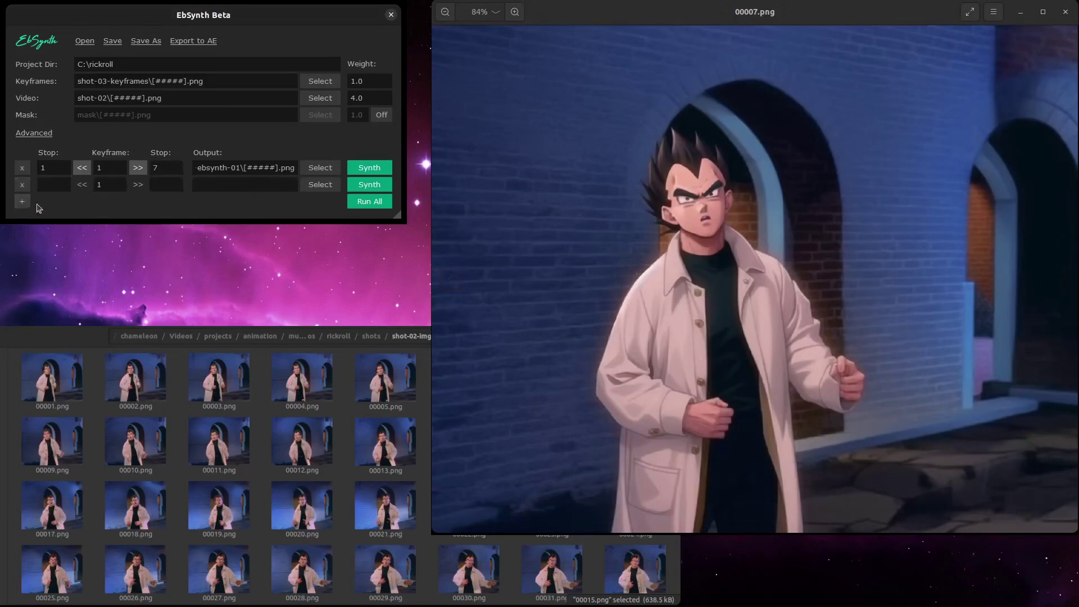
{"action": "left_click", "coordinate": [769, 209]}
{"action": "key", "text": "Right"}
{"action": "key", "text": "Right"}
{"action": "key", "text": "Right"}
{"action": "key", "text": "Right"}
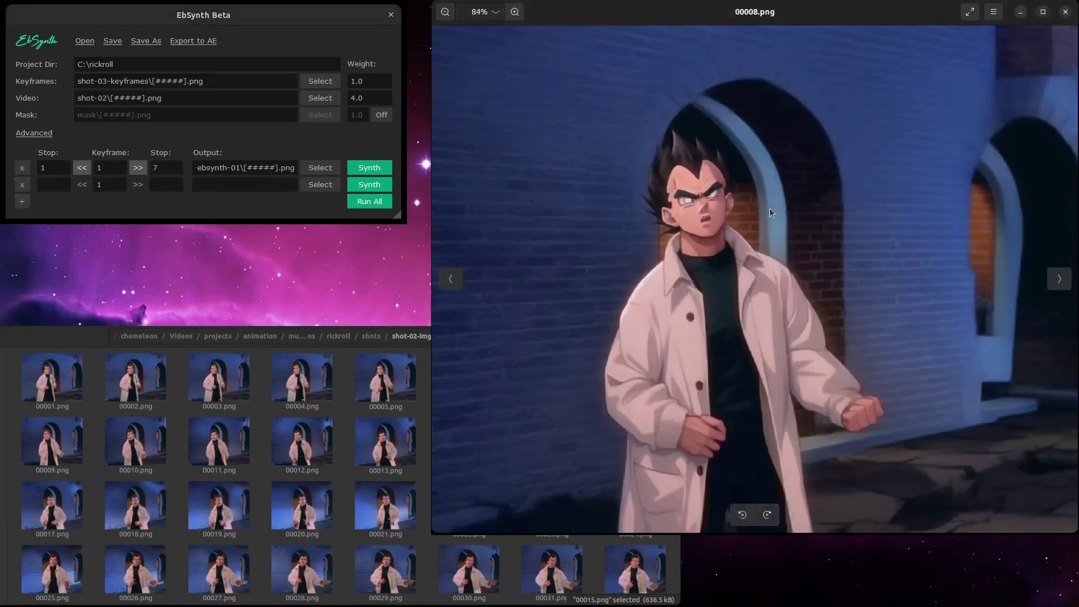
{"action": "left_click", "coordinate": [100, 188]}
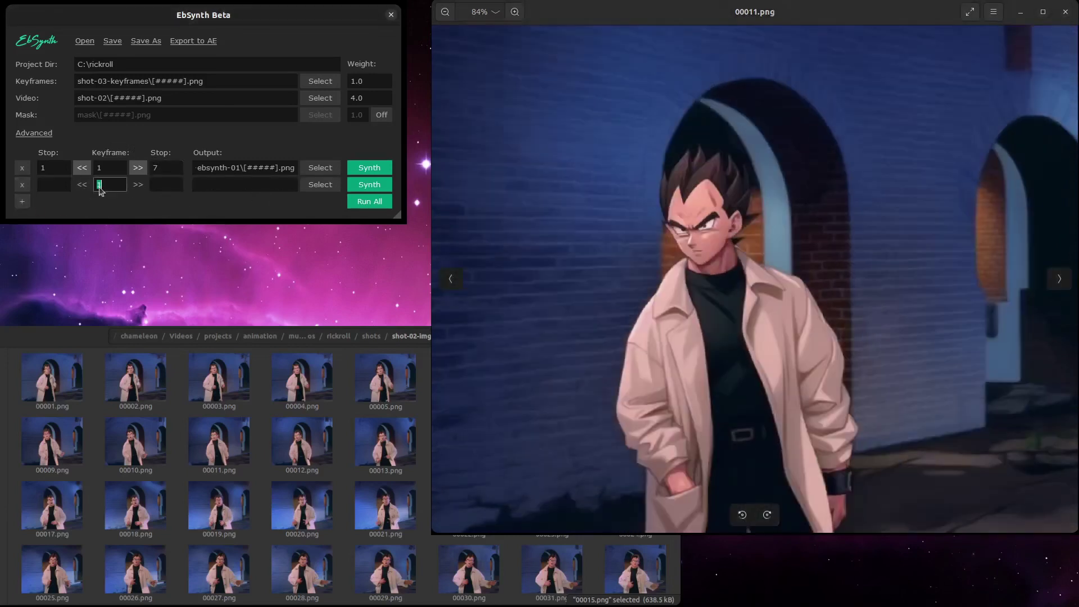
{"action": "type", "text": "7"}
{"action": "left_click", "coordinate": [82, 185]}
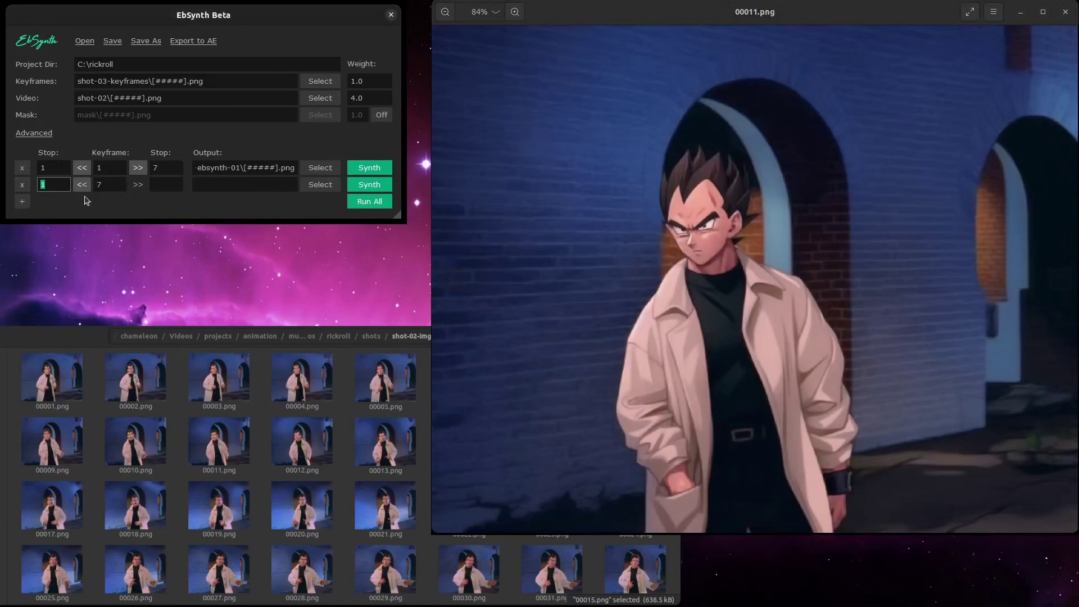
Step: Enable forward synthesis for keyframe 7, check the frames up to 00015.png and set the forward stop to 15
{"action": "left_click", "coordinate": [168, 185]}
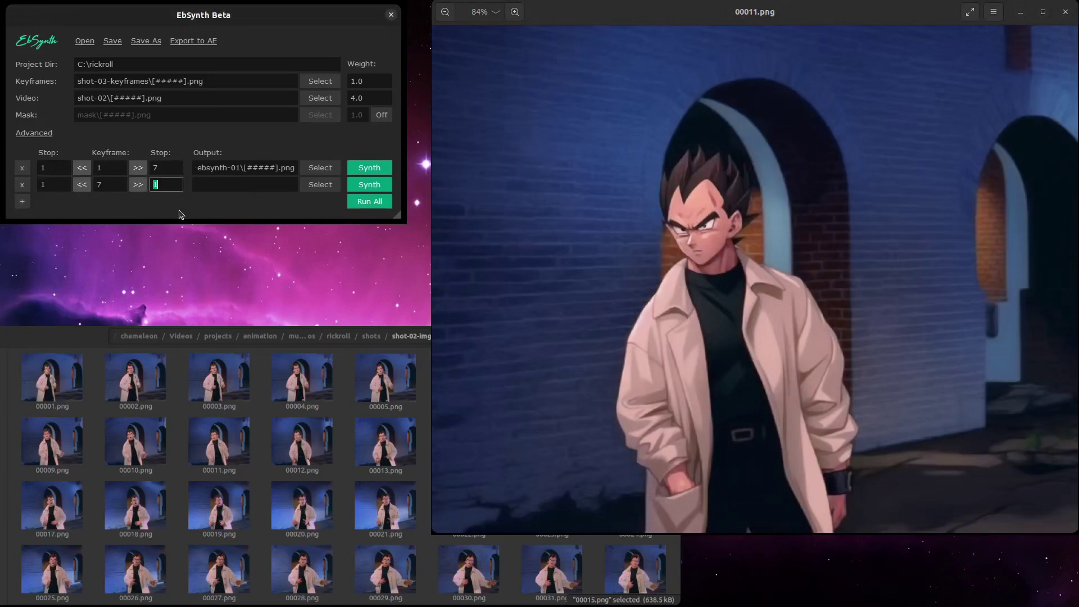
{"action": "left_click", "coordinate": [811, 204]}
{"action": "key", "text": "Right"}
{"action": "key", "text": "Right"}
{"action": "key", "text": "Right"}
{"action": "key", "text": "Right"}
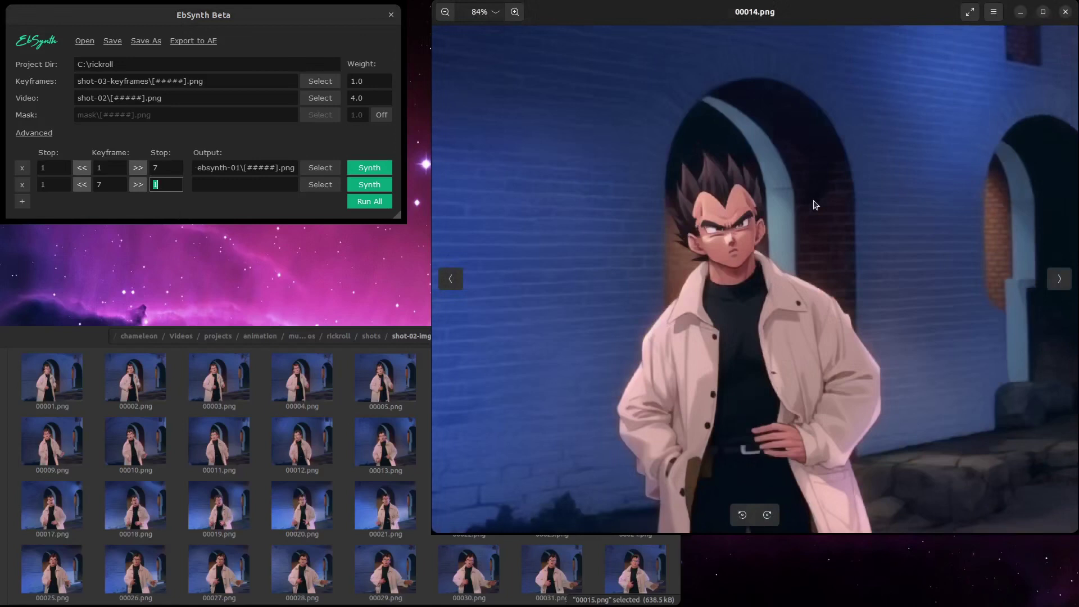
{"action": "key", "text": "Right"}
{"action": "key", "text": "Left"}
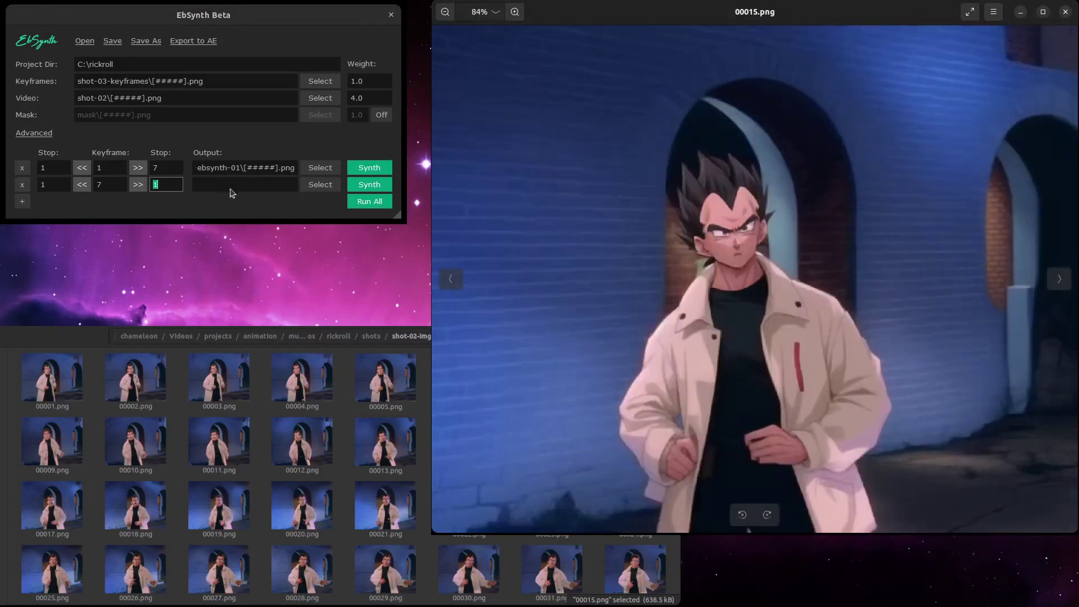
{"action": "left_click", "coordinate": [168, 186]}
{"action": "type", "text": "5"}
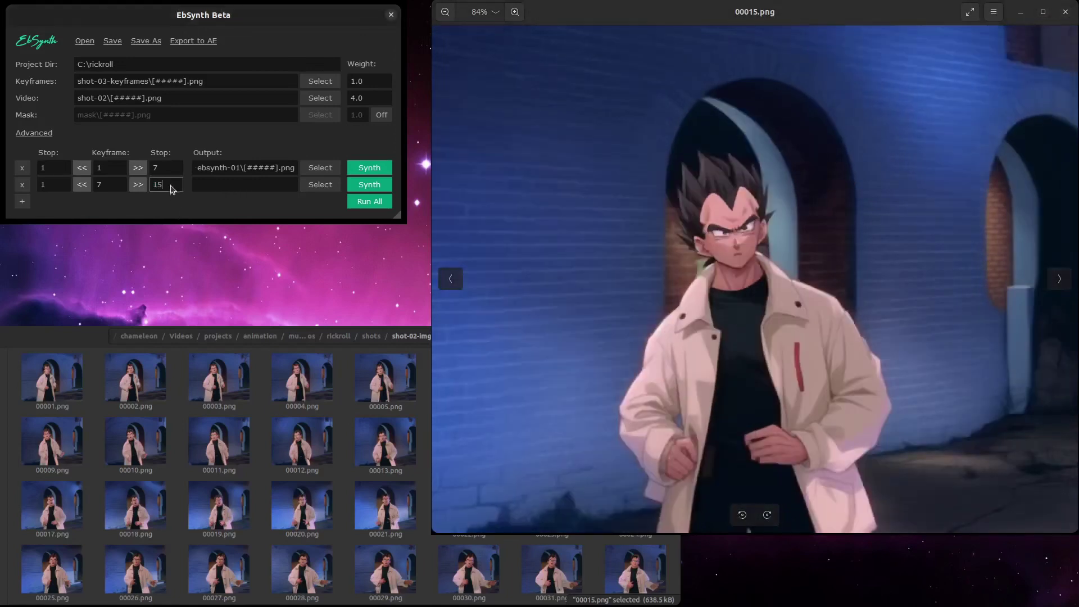
Step: Check frames 00007.png to 00011.png, set the second row's keyframe to 7 and enable its backward synthesis to frame 1
{"action": "left_click", "coordinate": [320, 184]}
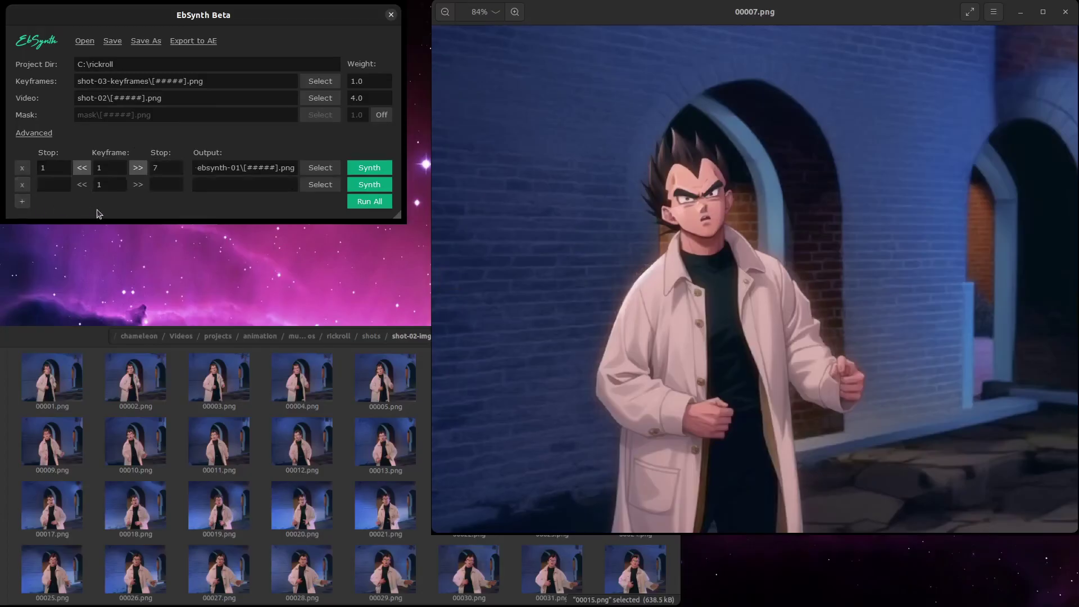
{"action": "key", "text": "Right"}
{"action": "key", "text": "Right"}
{"action": "key", "text": "Right"}
{"action": "key", "text": "Right"}
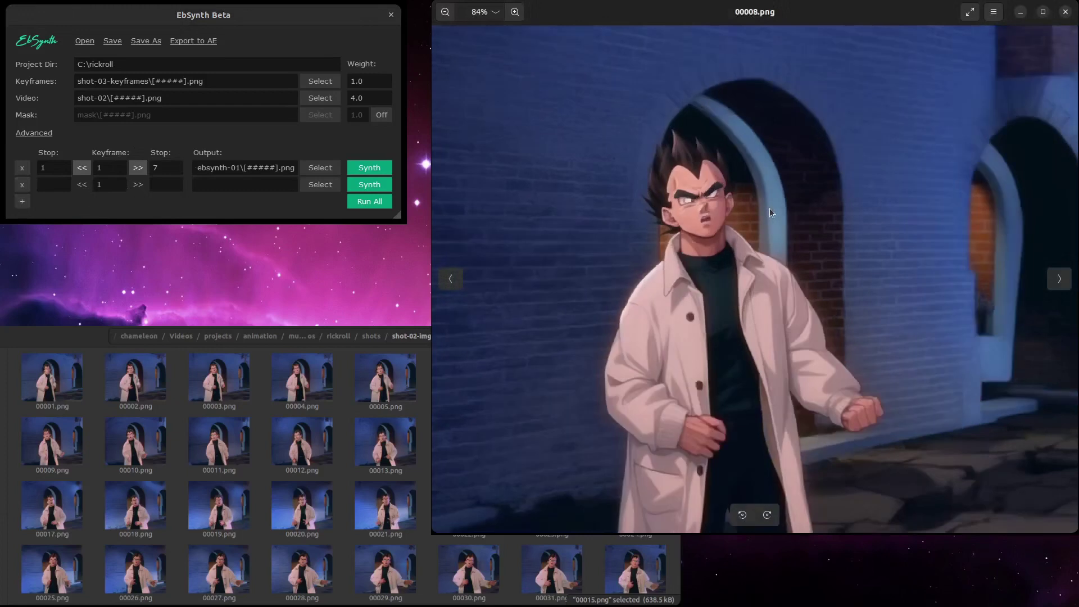
{"action": "left_click", "coordinate": [100, 190]}
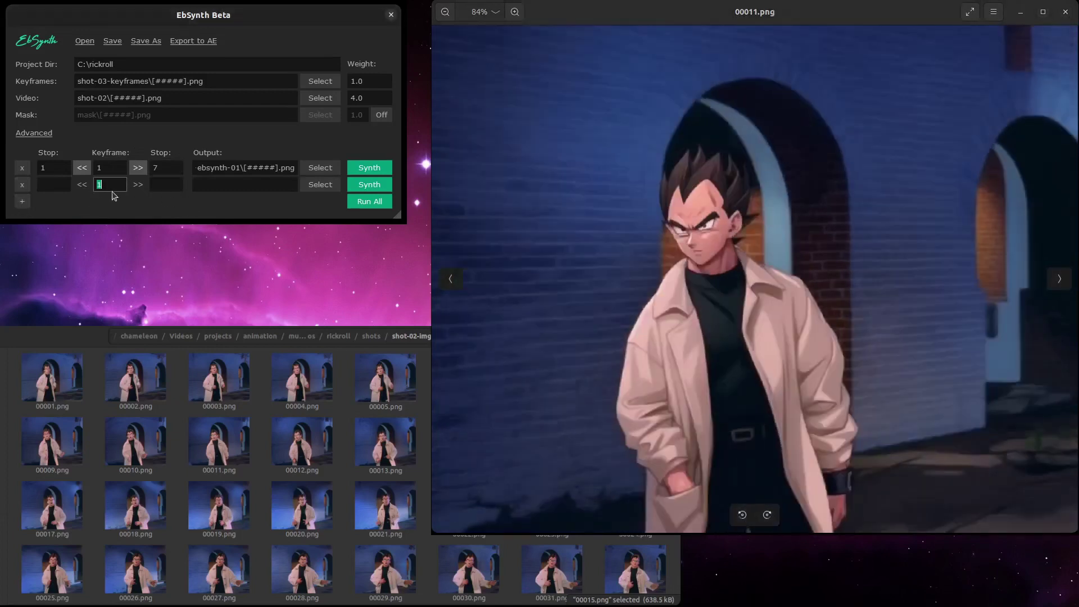
{"action": "left_click", "coordinate": [58, 185]}
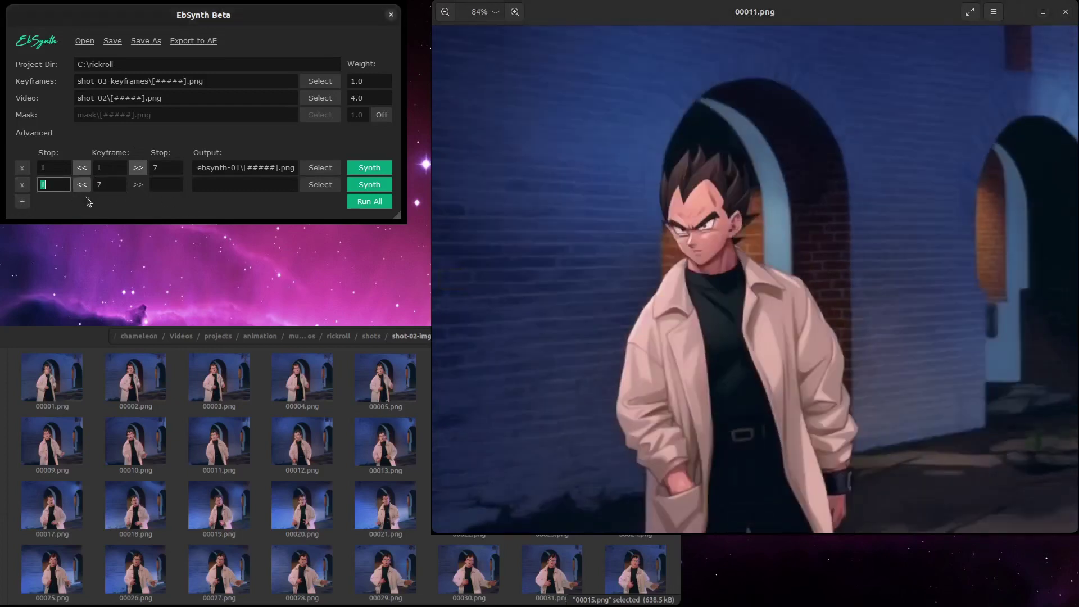
Step: Set keyframe 7's forward stop to 15 after checking frames up to 00015.png, and choose the output ebsynth-15\[#####].png
{"action": "left_click", "coordinate": [168, 187]}
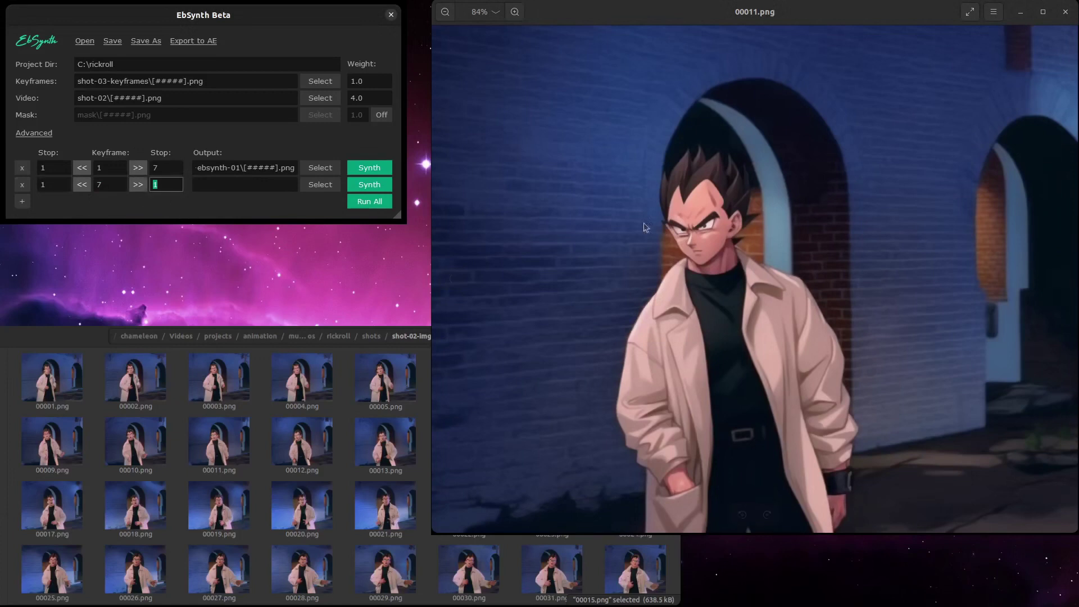
{"action": "scroll", "coordinate": [813, 205], "scroll_direction": "down", "scroll_amount": 4}
{"action": "scroll", "coordinate": [814, 205], "scroll_direction": "down", "scroll_amount": 1}
{"action": "scroll", "coordinate": [806, 202], "scroll_direction": "up", "scroll_amount": 1}
{"action": "left_click", "coordinate": [168, 186]}
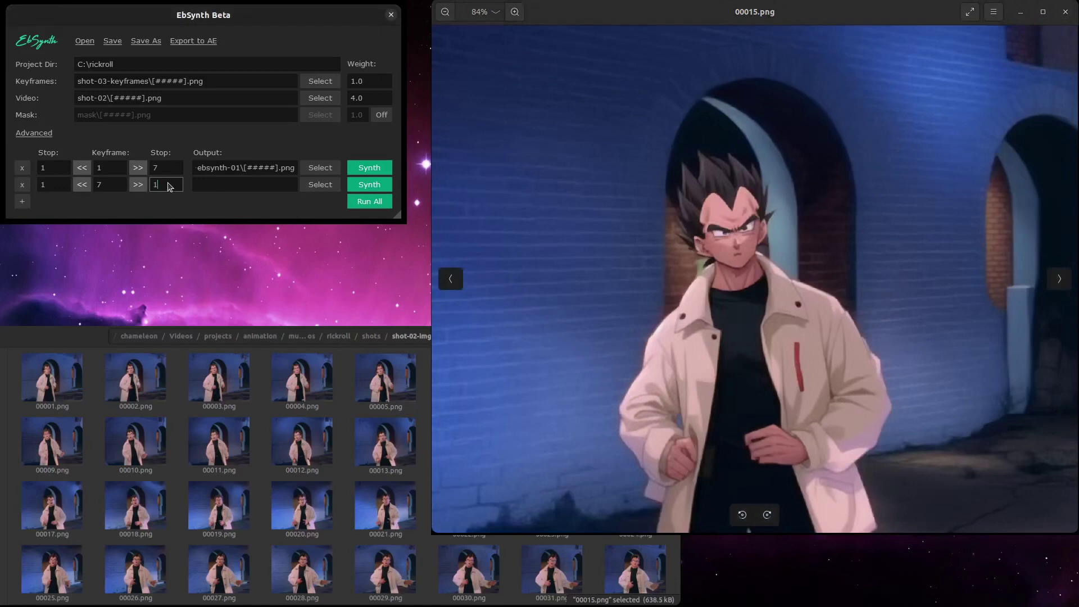
{"action": "type", "text": "5"}
{"action": "left_click", "coordinate": [330, 189]}
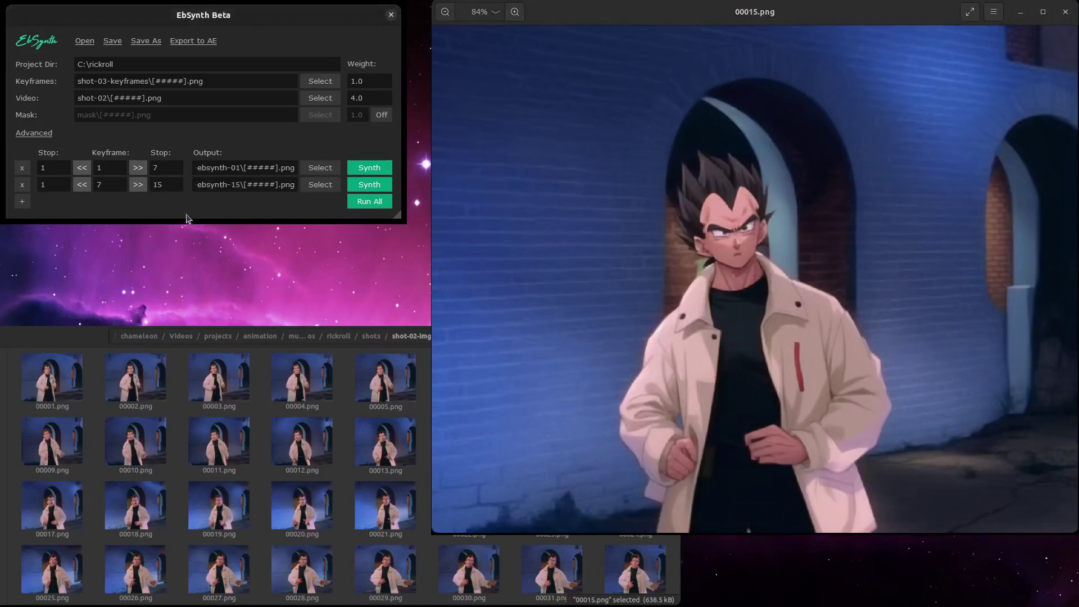
Step: Add a third row for keyframe 15 with backward stop 7, forward stop 20 and output ebsynth-20\[#####].png
{"action": "left_click", "coordinate": [22, 202]}
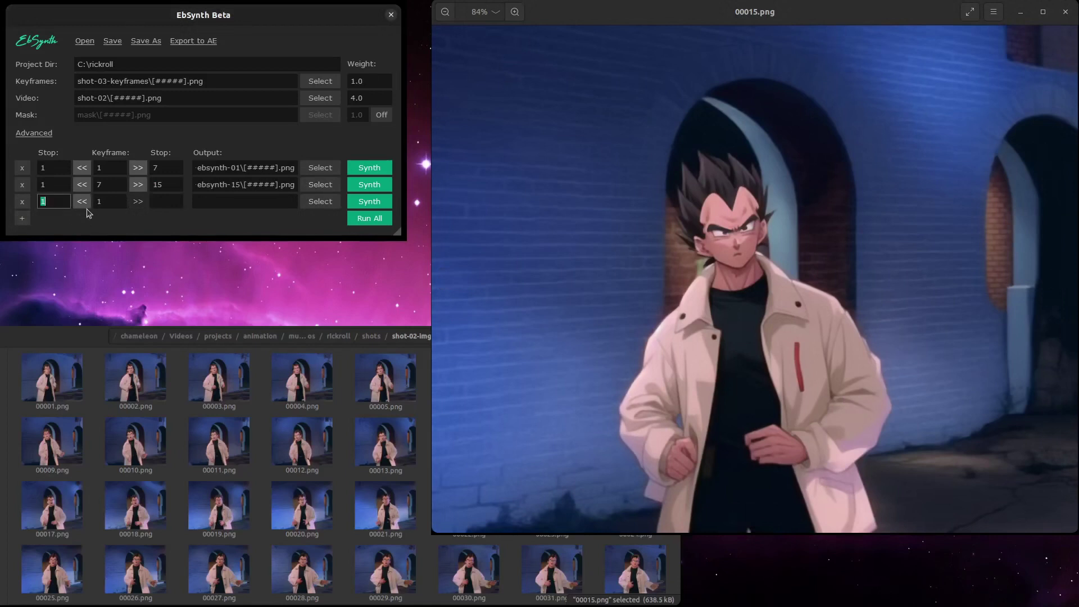
{"action": "type", "text": "5"}
{"action": "left_click", "coordinate": [843, 241]}
{"action": "key", "text": "Right"}
{"action": "key", "text": "Right"}
{"action": "key", "text": "Right"}
{"action": "key", "text": "Right"}
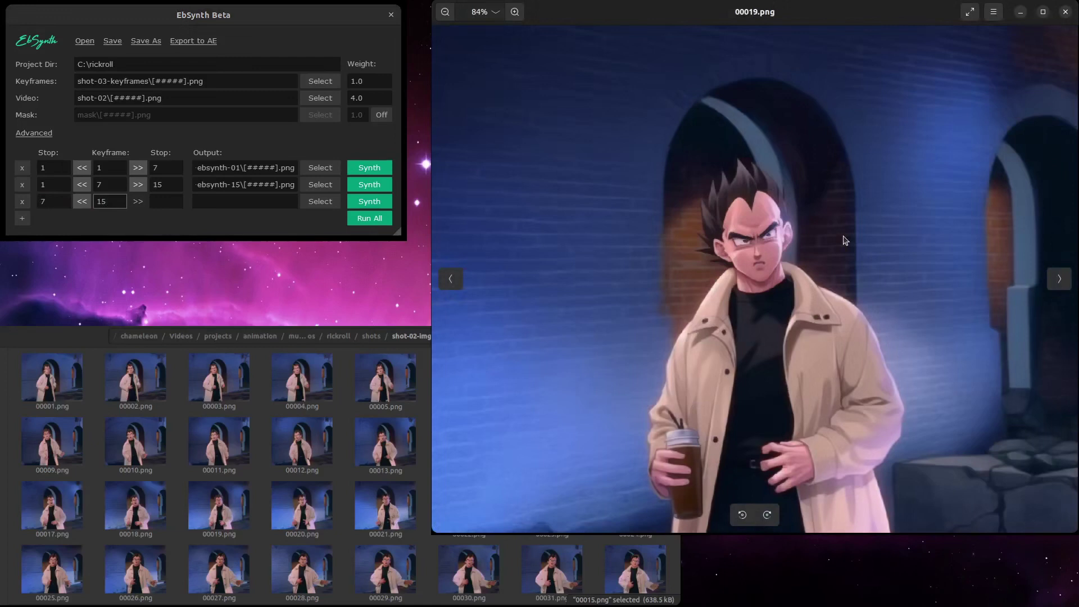
{"action": "key", "text": "Right"}
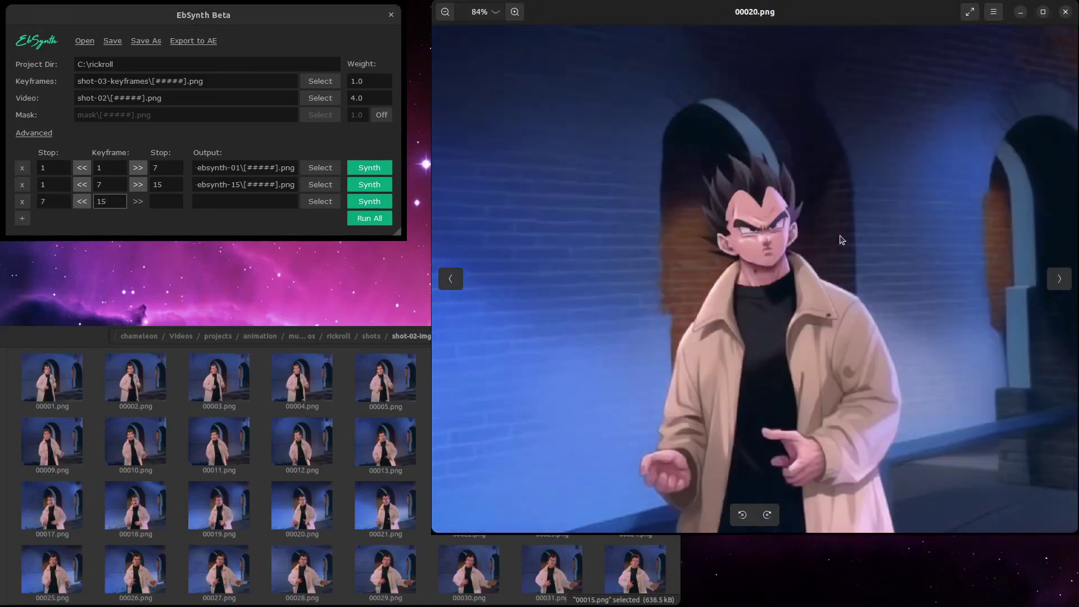
{"action": "left_click", "coordinate": [166, 204]}
{"action": "type", "text": "1"}
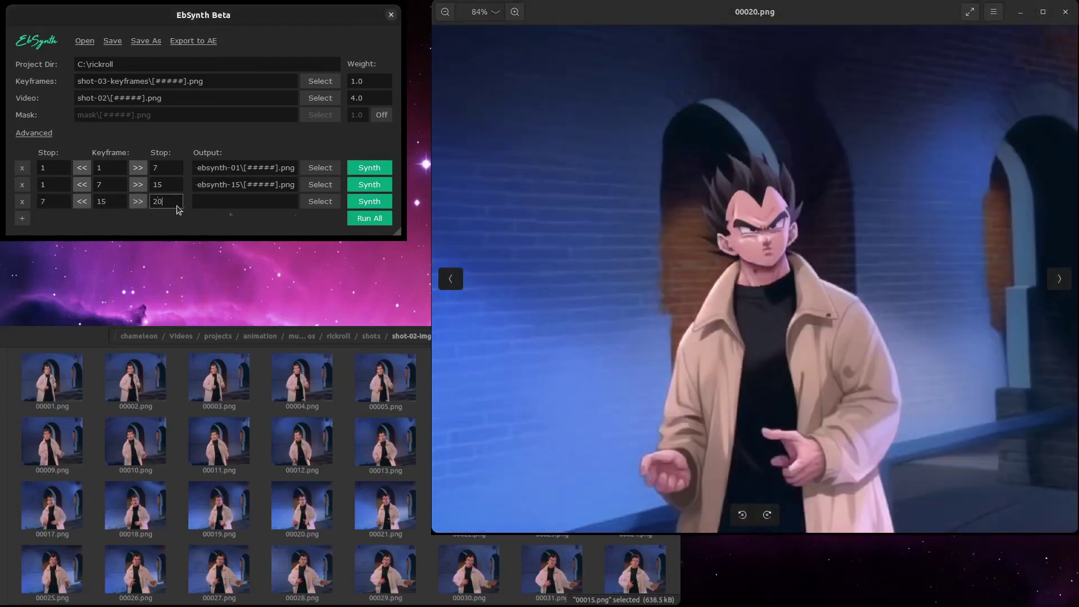
{"action": "left_click", "coordinate": [313, 203]}
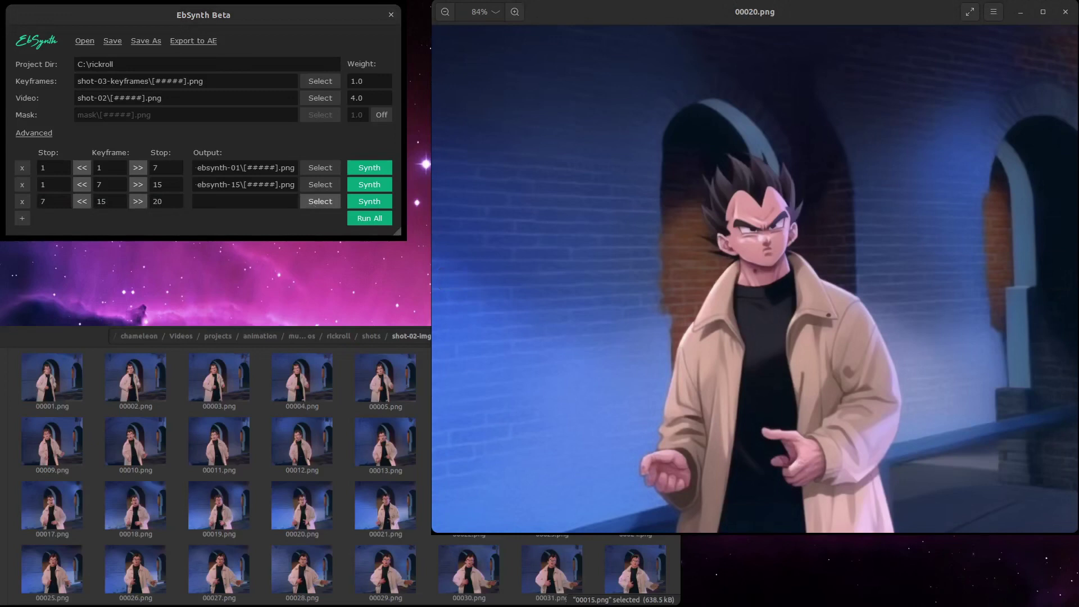
Step: Add a fourth row for keyframe 20 with backward stop 15, and set rows two to four to output to ebsynth-07, ebsynth-15 and ebsynth-20
{"action": "left_click", "coordinate": [22, 219]}
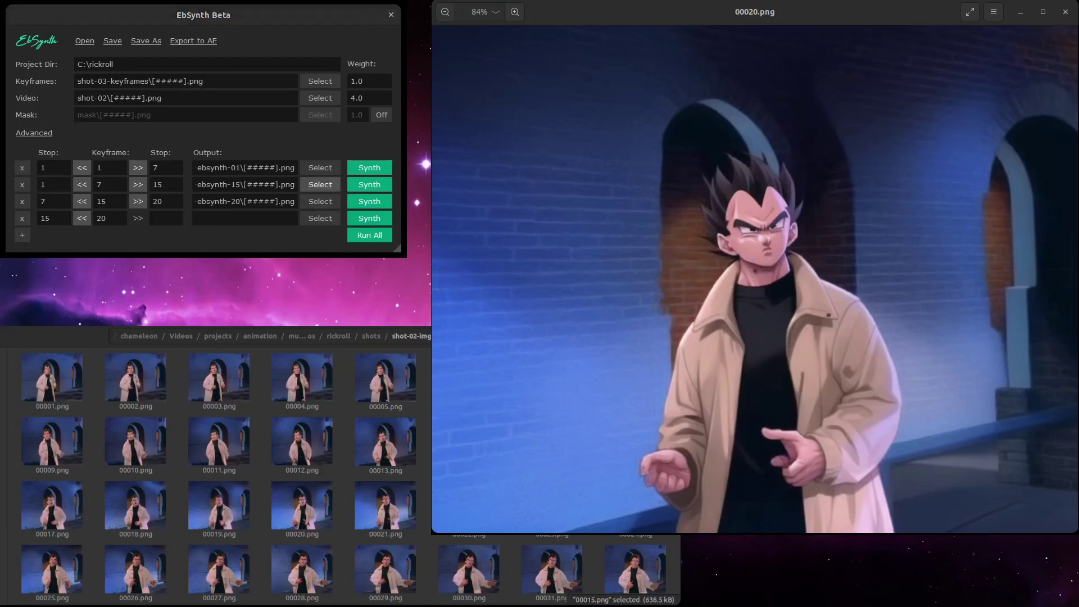
{"action": "left_click", "coordinate": [318, 201]}
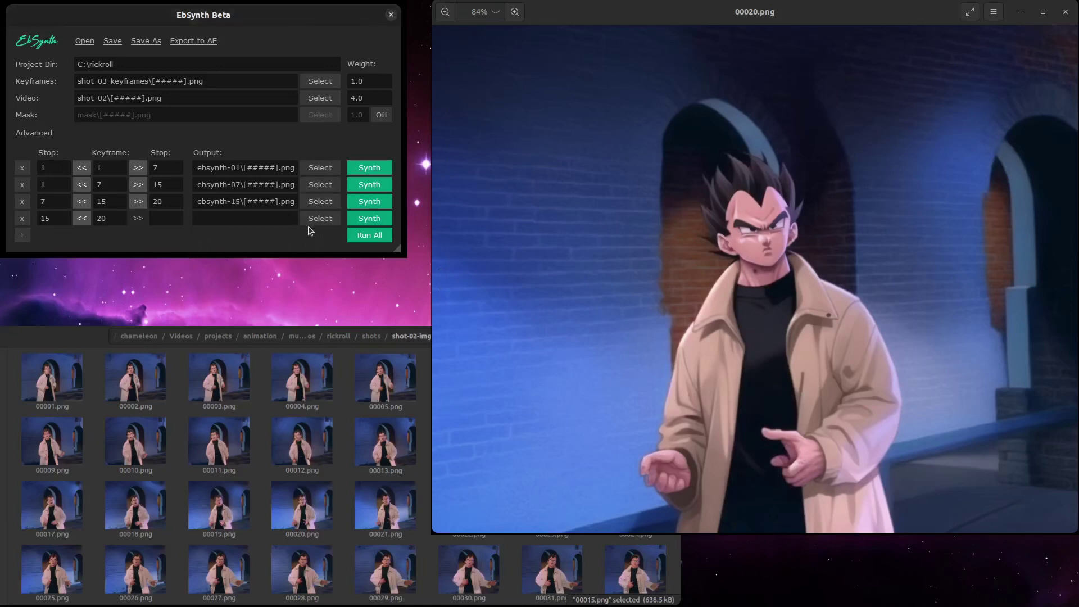
{"action": "left_click", "coordinate": [325, 221]}
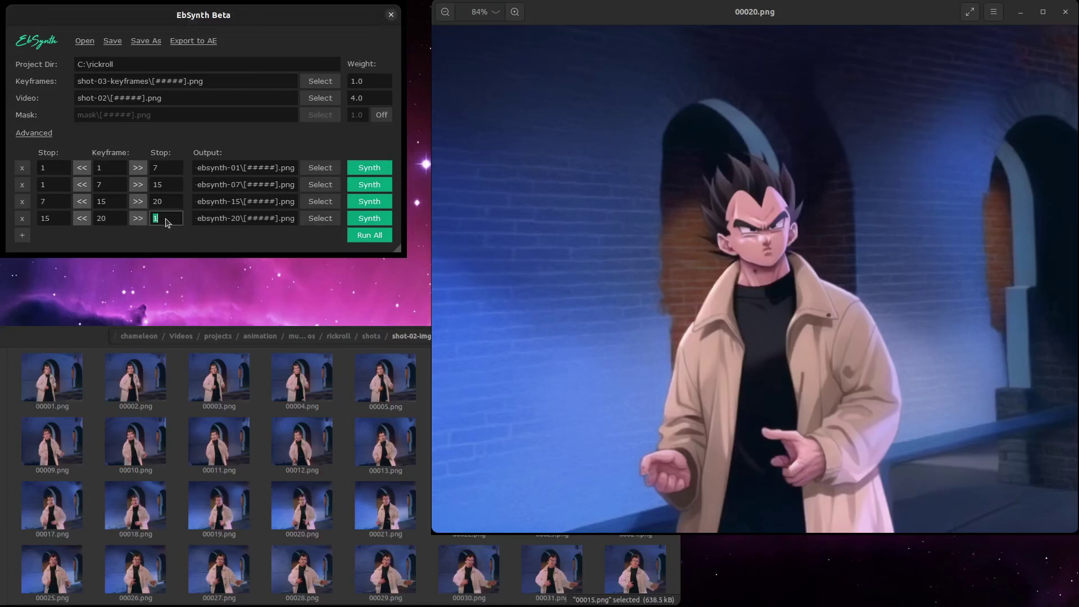
Step: Check frames up to 00027.png, set keyframe 20's forward stop to 26 and add a fifth keyframe row
{"action": "key", "text": "Right"}
{"action": "key", "text": "Right"}
{"action": "key", "text": "Right"}
{"action": "key", "text": "Right"}
{"action": "key", "text": "Right"}
{"action": "key", "text": "Right"}
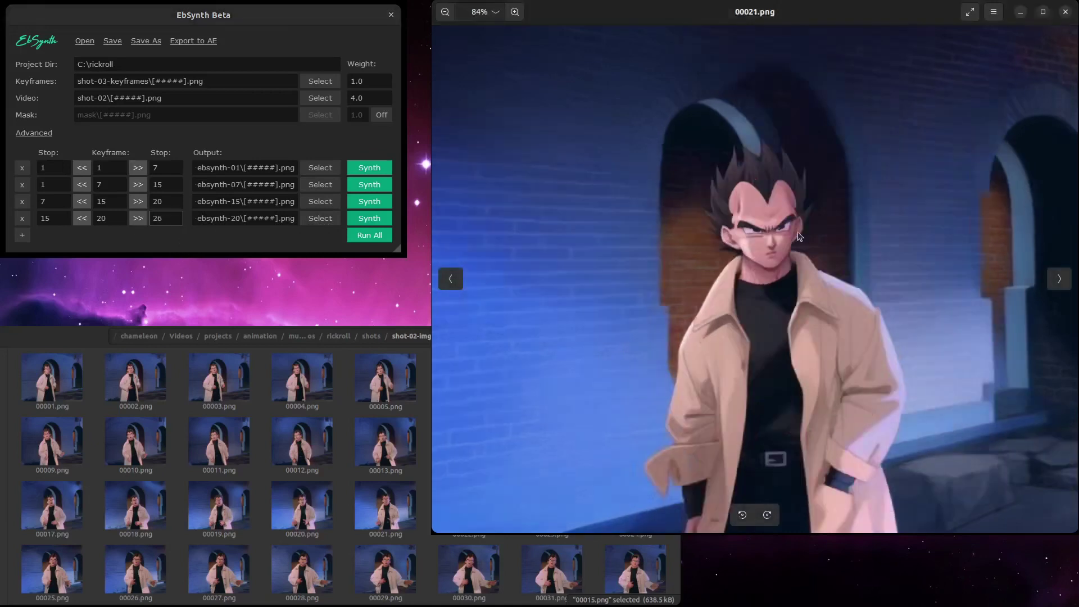
{"action": "key", "text": "Right"}
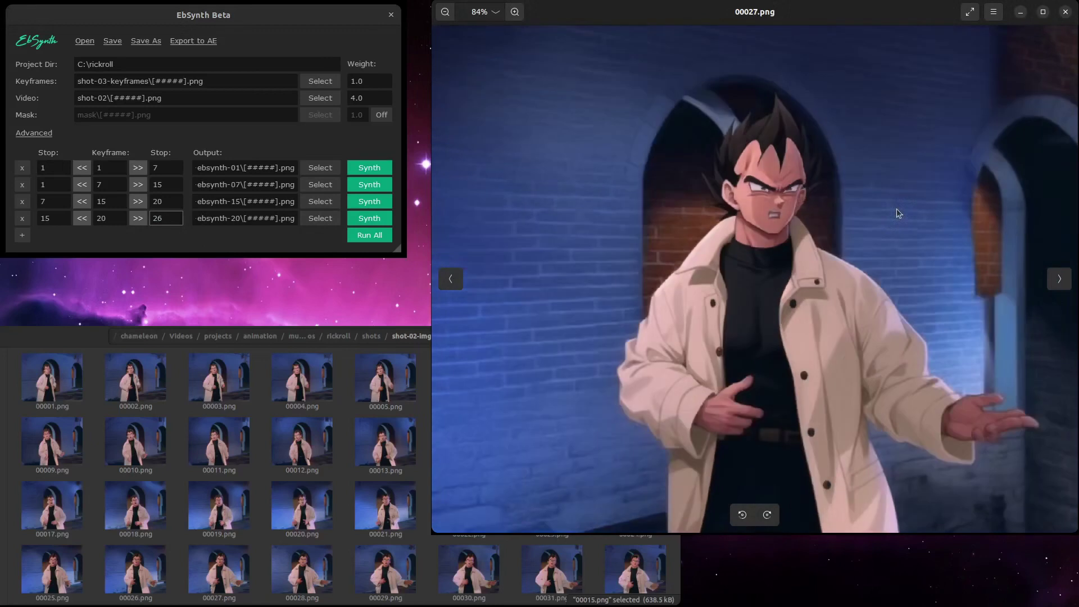
{"action": "key", "text": "Left"}
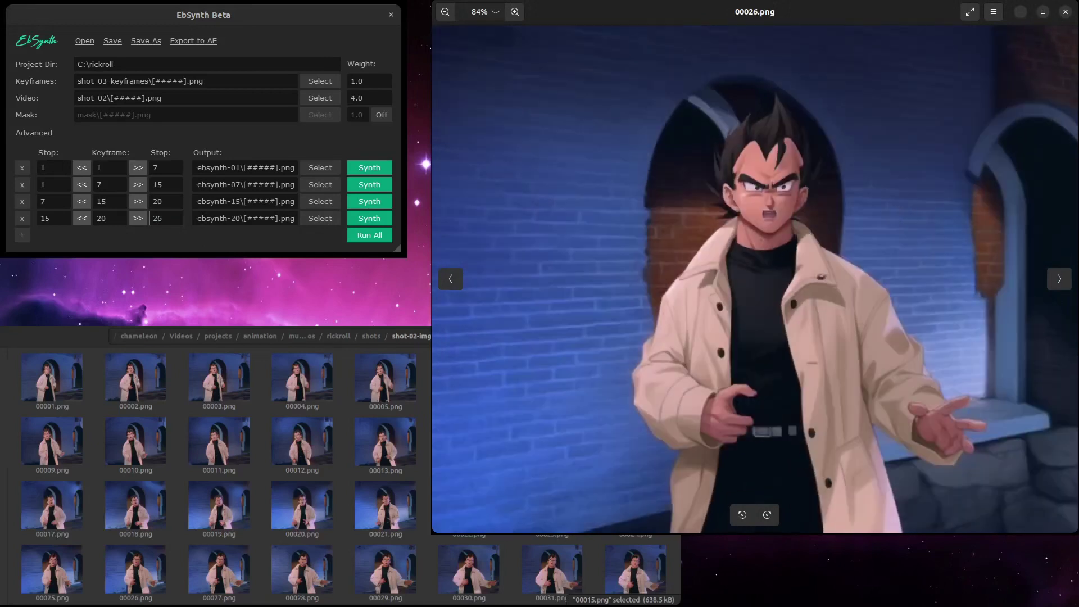
{"action": "type", "text": "26"}
{"action": "left_click", "coordinate": [21, 235]}
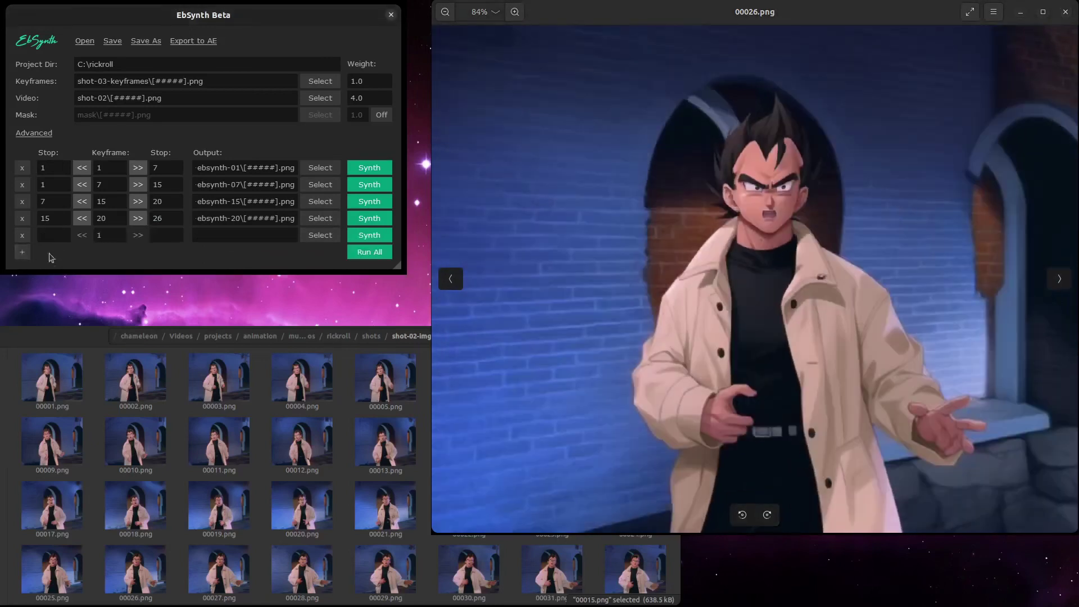
{"action": "double_click", "coordinate": [109, 234]}
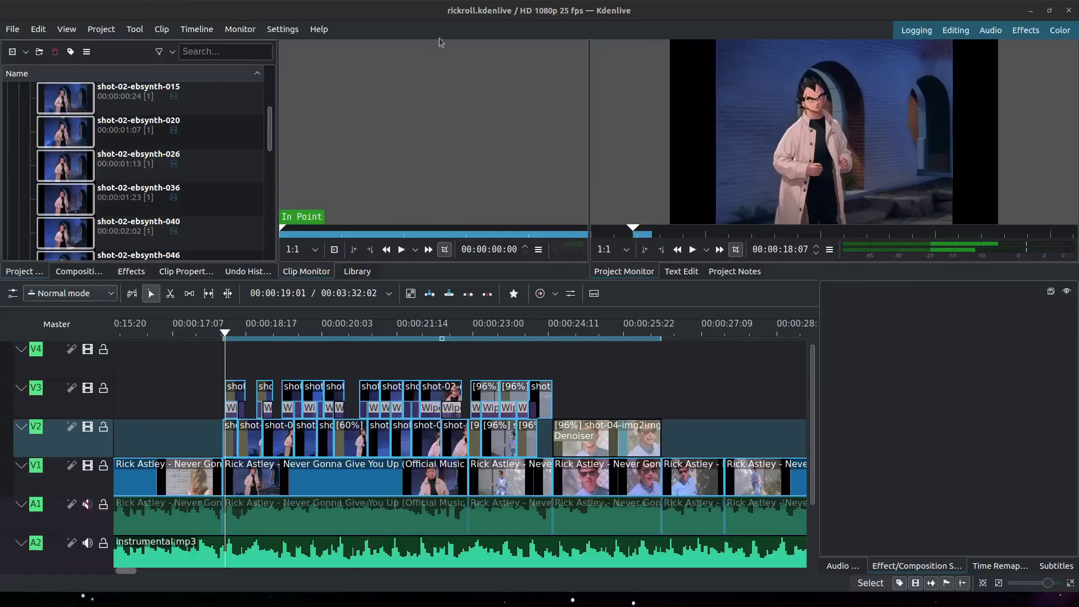
Step: In Kdenlive, scrub through the shot-02 EbSynth clips on tracks V2 and V3 and examine their Wipe transitions
{"action": "scroll", "coordinate": [258, 369], "scroll_direction": "up", "scroll_amount": 2, "text": "ctrl"}
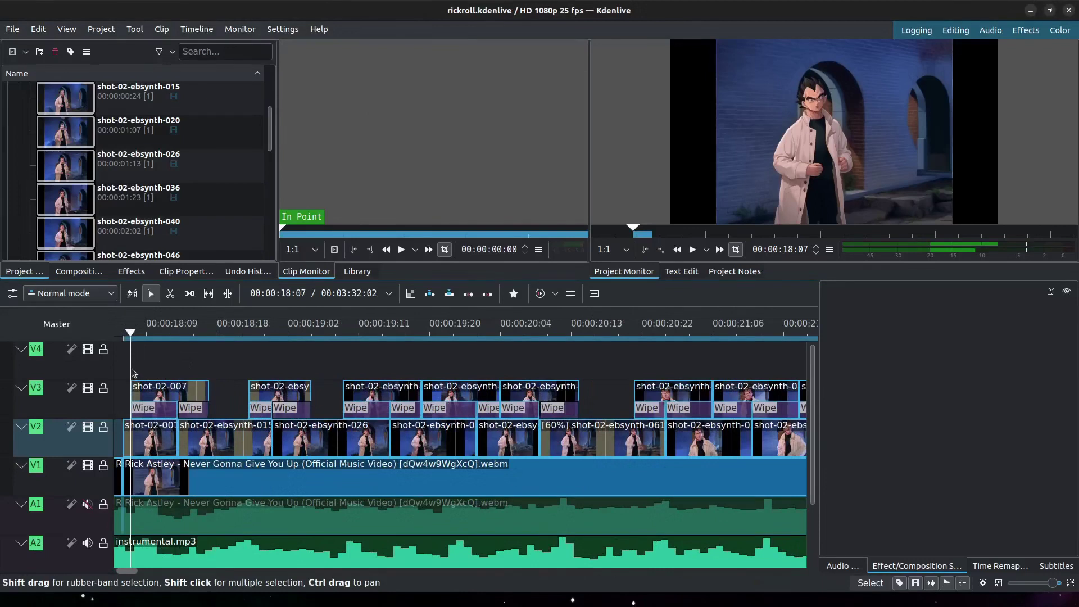
{"action": "scroll", "coordinate": [135, 372], "scroll_direction": "left", "scroll_amount": 2}
{"action": "left_click", "coordinate": [208, 378]}
{"action": "left_click_drag", "start_coordinate": [207, 377], "coordinate": [769, 365]}
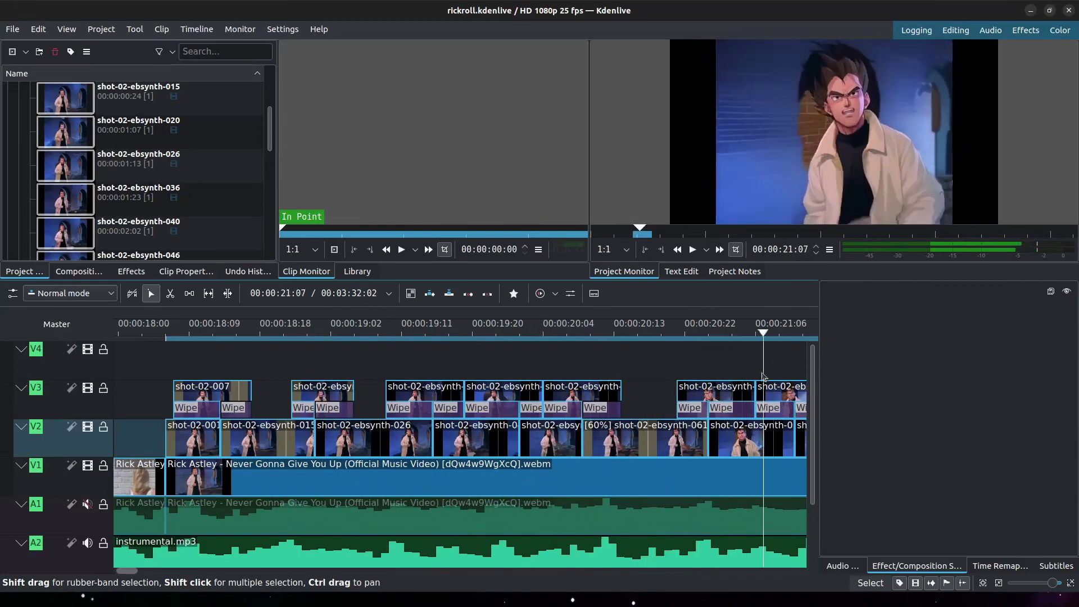
{"action": "scroll", "coordinate": [764, 388], "scroll_direction": "down", "scroll_amount": 4}
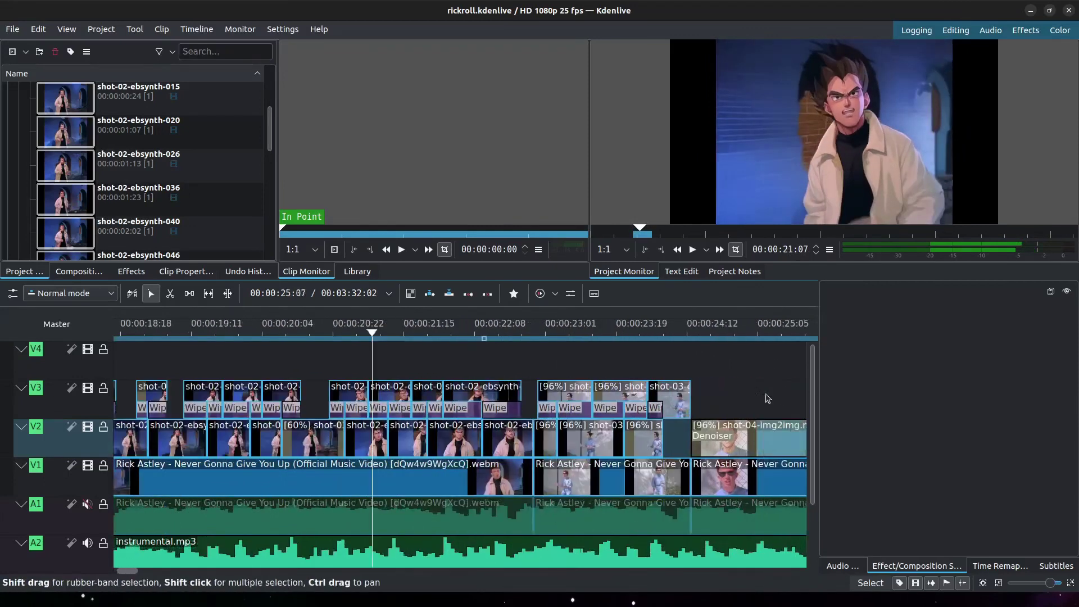
{"action": "scroll", "coordinate": [767, 398], "scroll_direction": "up", "scroll_amount": 4}
{"action": "scroll", "coordinate": [298, 375], "scroll_direction": "down", "scroll_amount": 4}
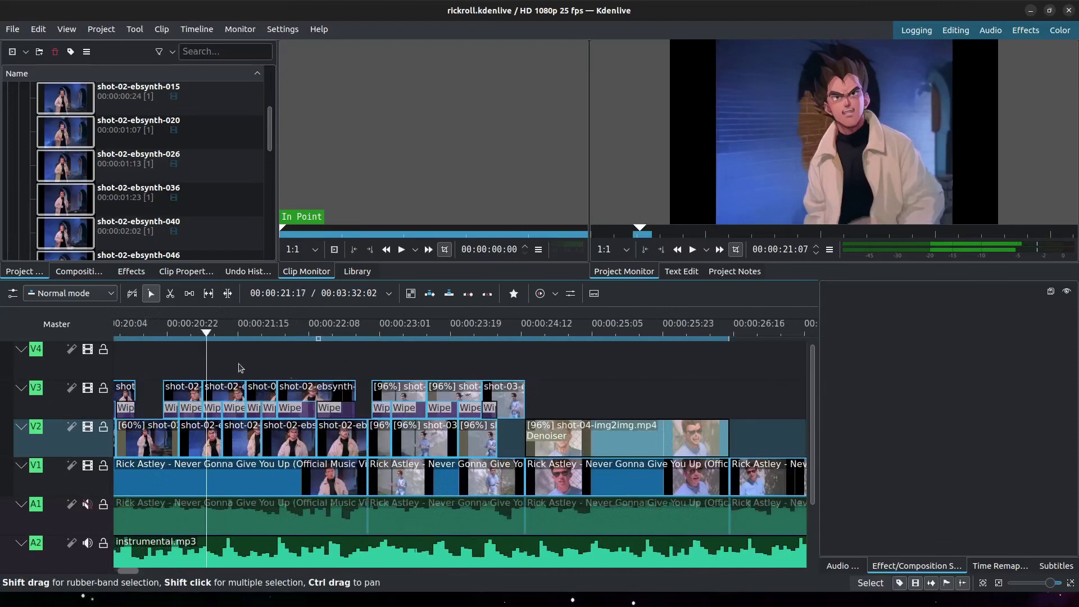
{"action": "left_click_drag", "start_coordinate": [208, 367], "coordinate": [373, 369]}
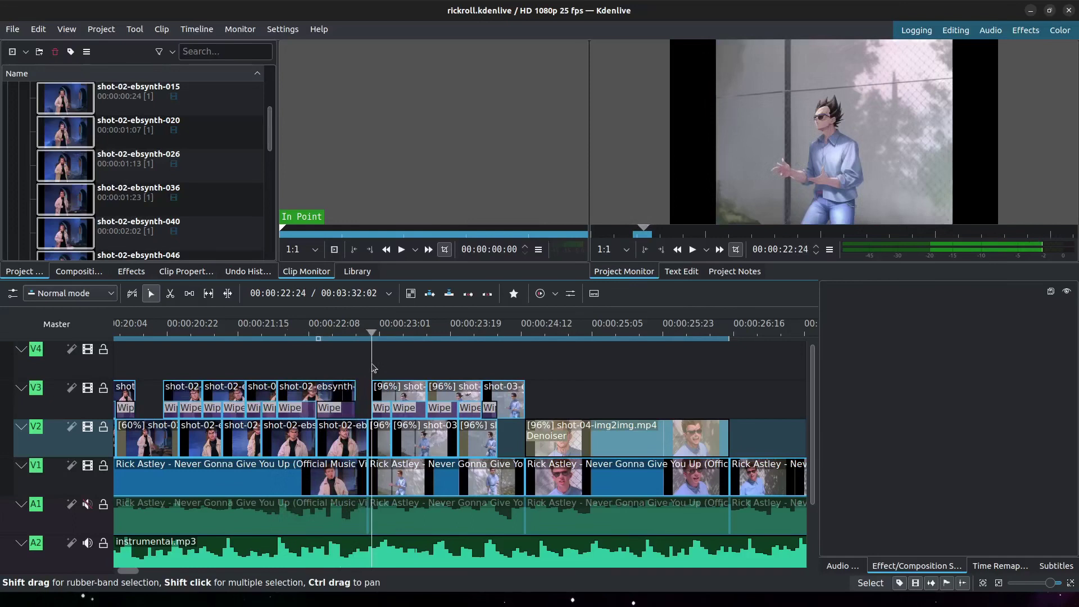
Step: Scrub through the shot-03 EbSynth clips up to the start of shot-04-img2img.mp4 and survey the overall timeline arrangement
{"action": "scroll", "coordinate": [377, 378], "scroll_direction": "up", "scroll_amount": 4}
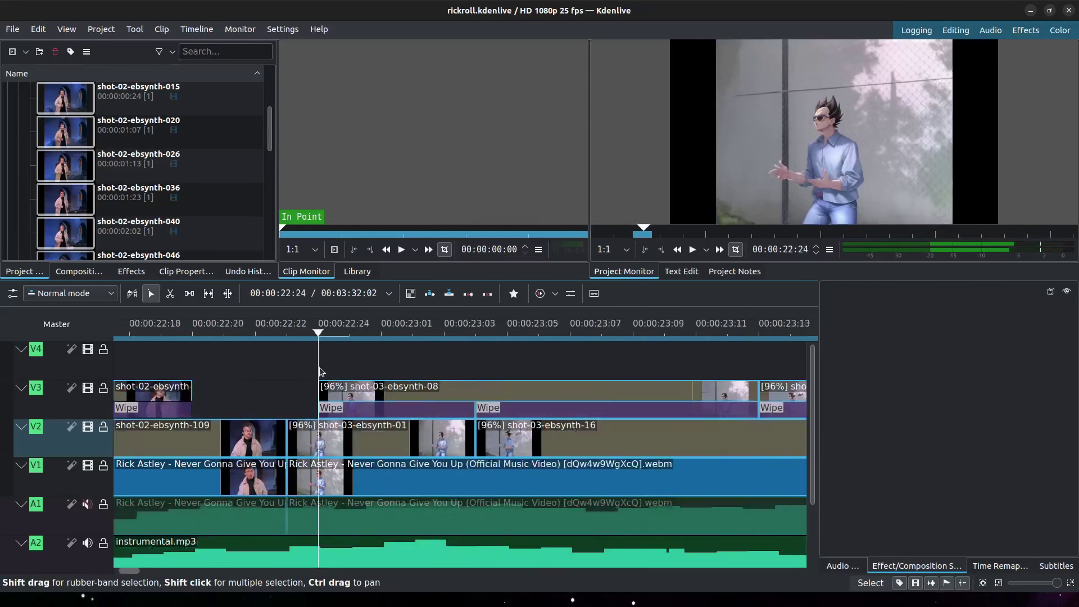
{"action": "left_click_drag", "start_coordinate": [337, 373], "coordinate": [774, 362]}
{"action": "scroll", "coordinate": [773, 387], "scroll_direction": "down", "scroll_amount": 5}
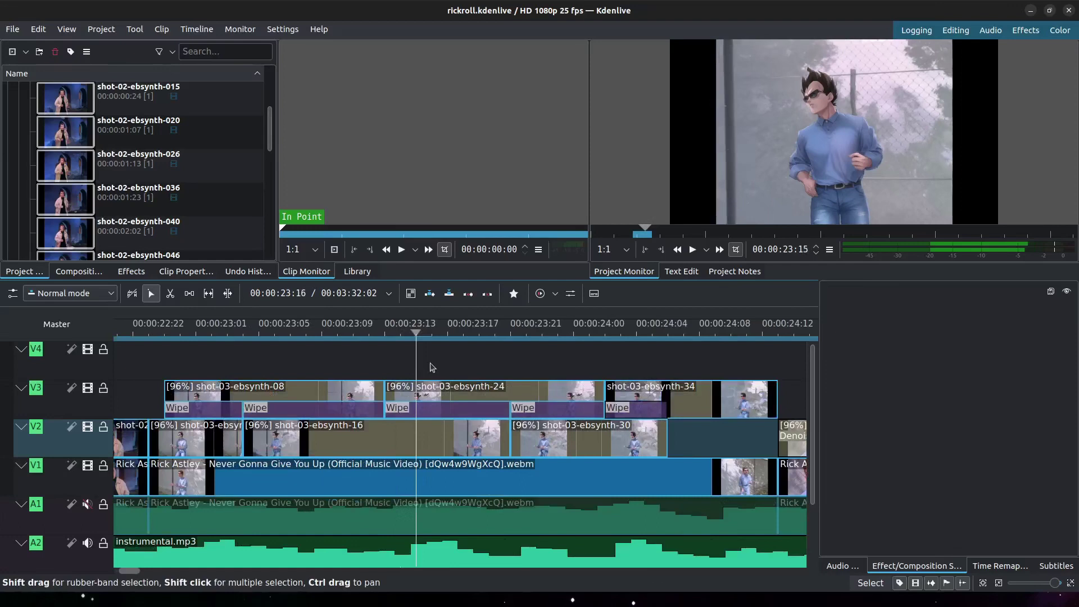
{"action": "left_click_drag", "start_coordinate": [431, 367], "coordinate": [778, 347]}
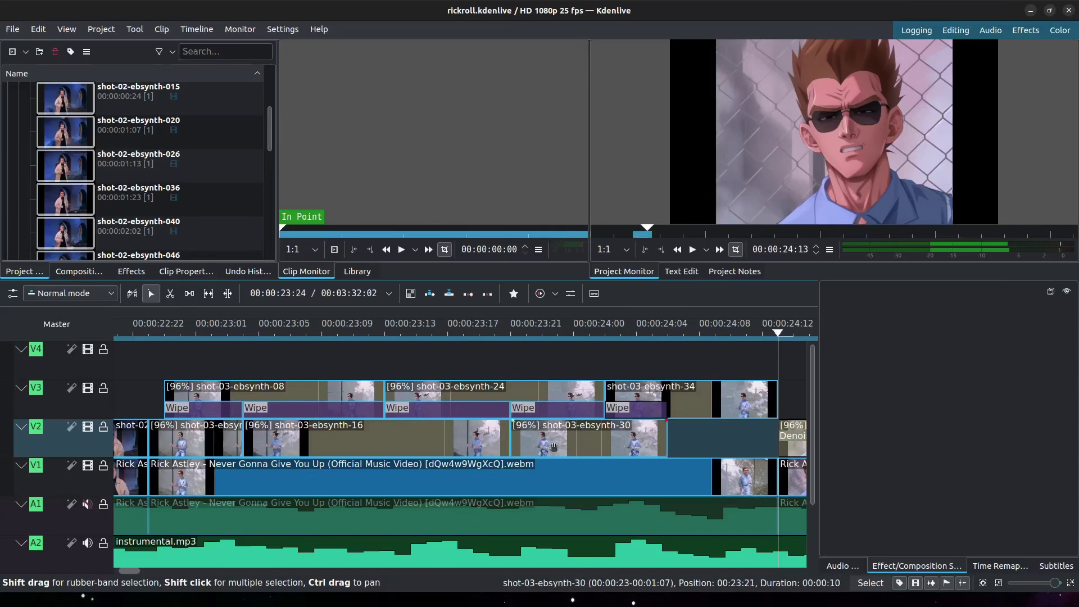
{"action": "scroll", "coordinate": [554, 447], "scroll_direction": "down", "scroll_amount": 3}
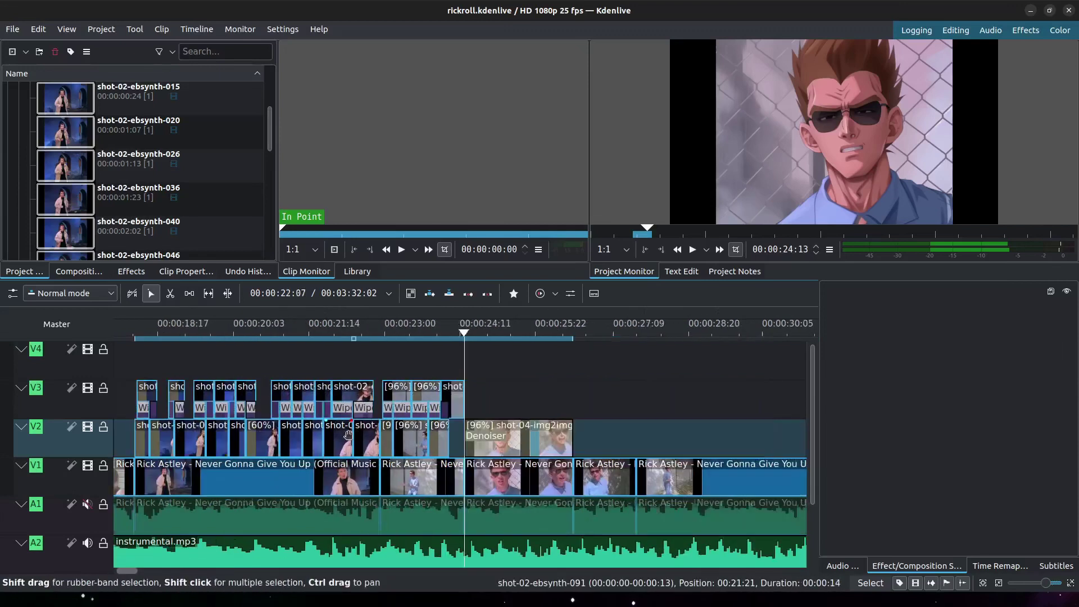
{"action": "scroll", "coordinate": [348, 433], "scroll_direction": "up", "scroll_amount": 3}
{"action": "scroll", "coordinate": [169, 402], "scroll_direction": "up", "scroll_amount": 2}
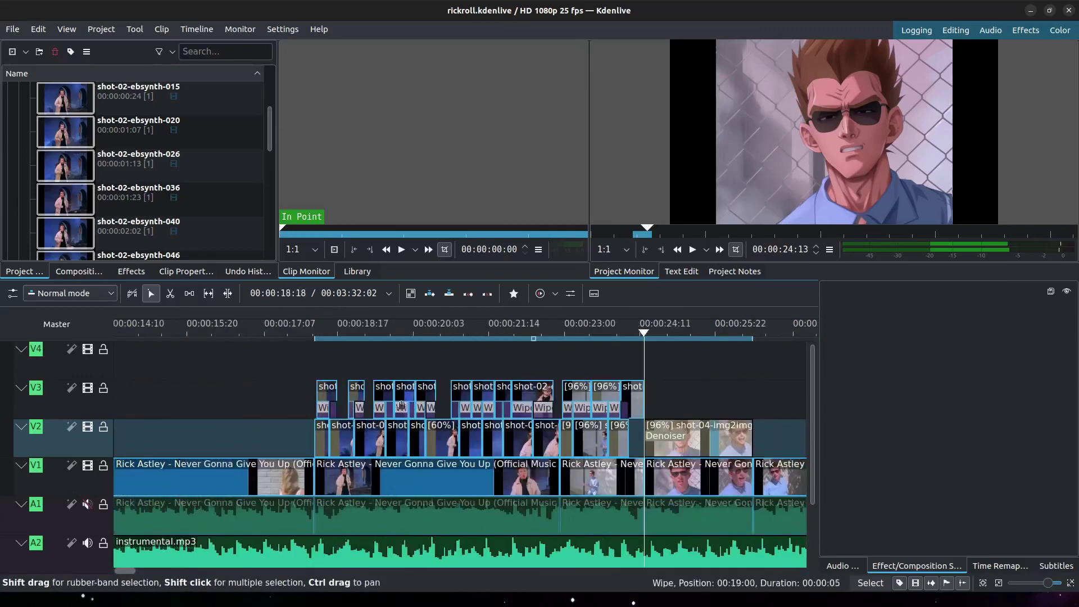
{"action": "scroll", "coordinate": [608, 408], "scroll_direction": "up", "scroll_amount": 2}
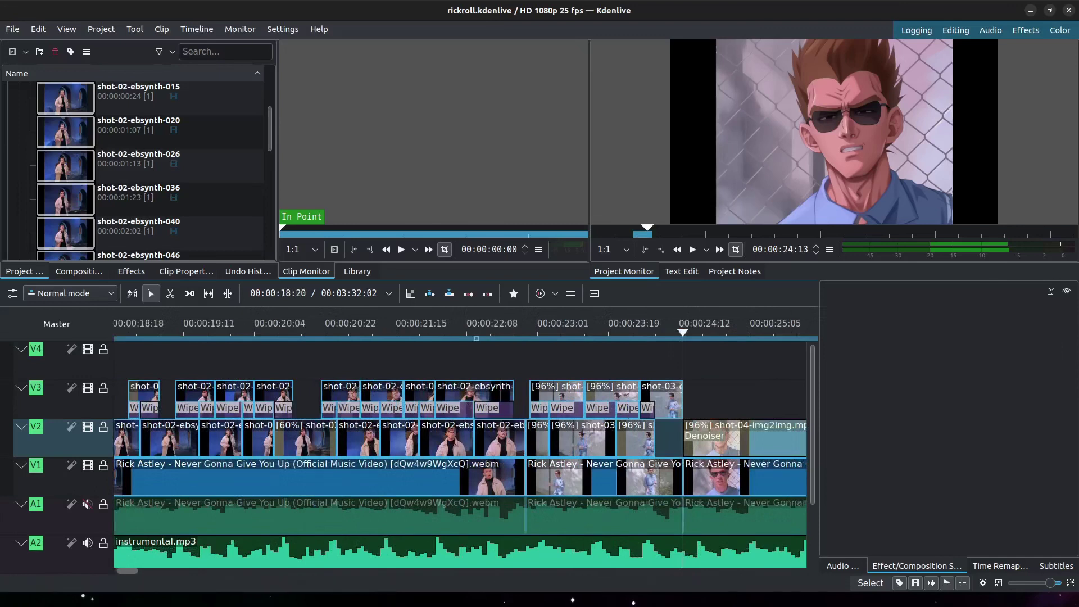